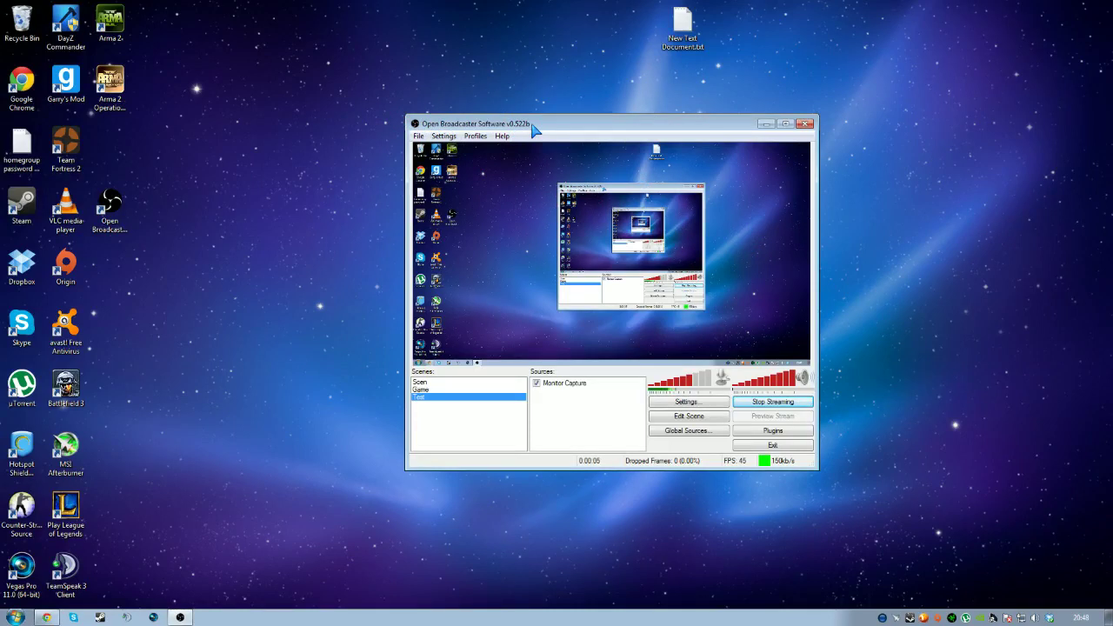
# - Reposition the OBS window on the desktop
pyautogui.click(544, 82)
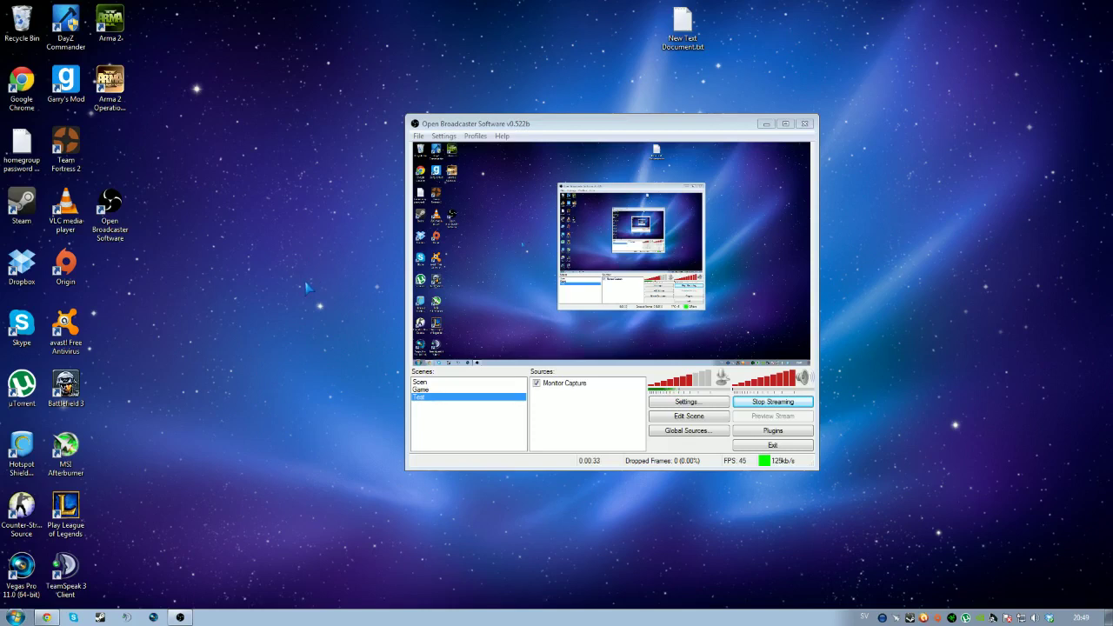
pyautogui.moveTo(539, 124); pyautogui.dragTo(446, 129)
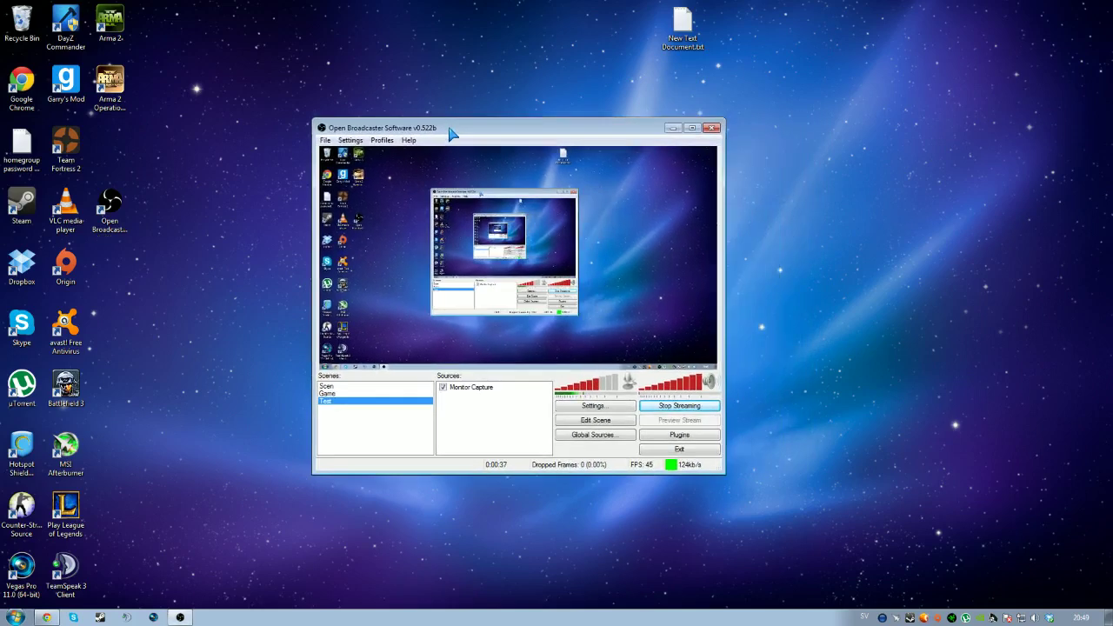
pyautogui.click(242, 375)
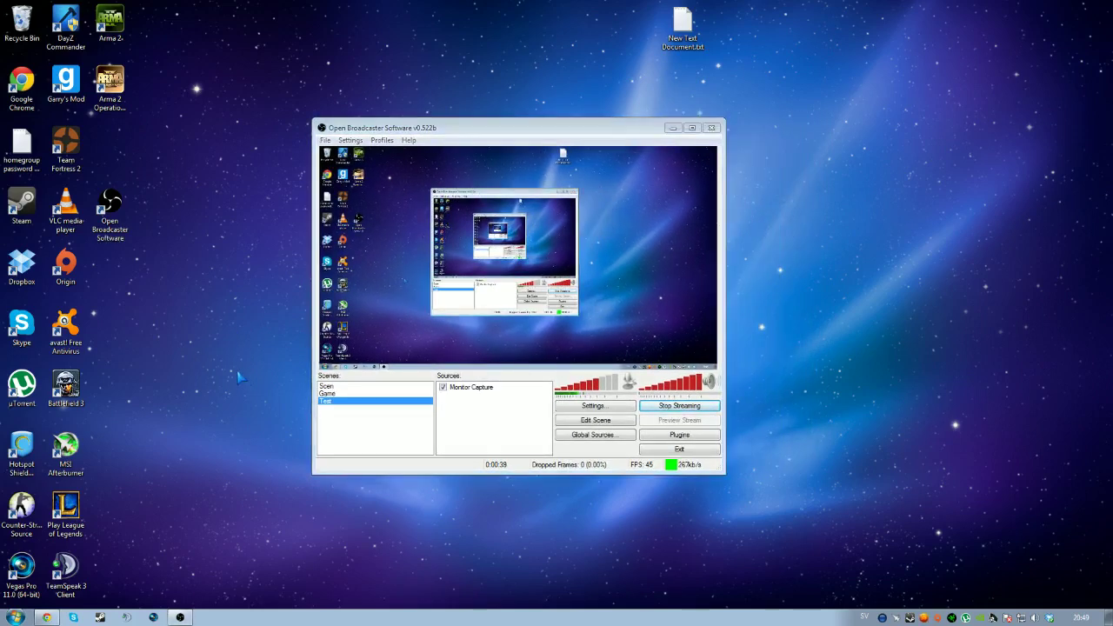
pyautogui.moveTo(460, 128); pyautogui.dragTo(510, 155)
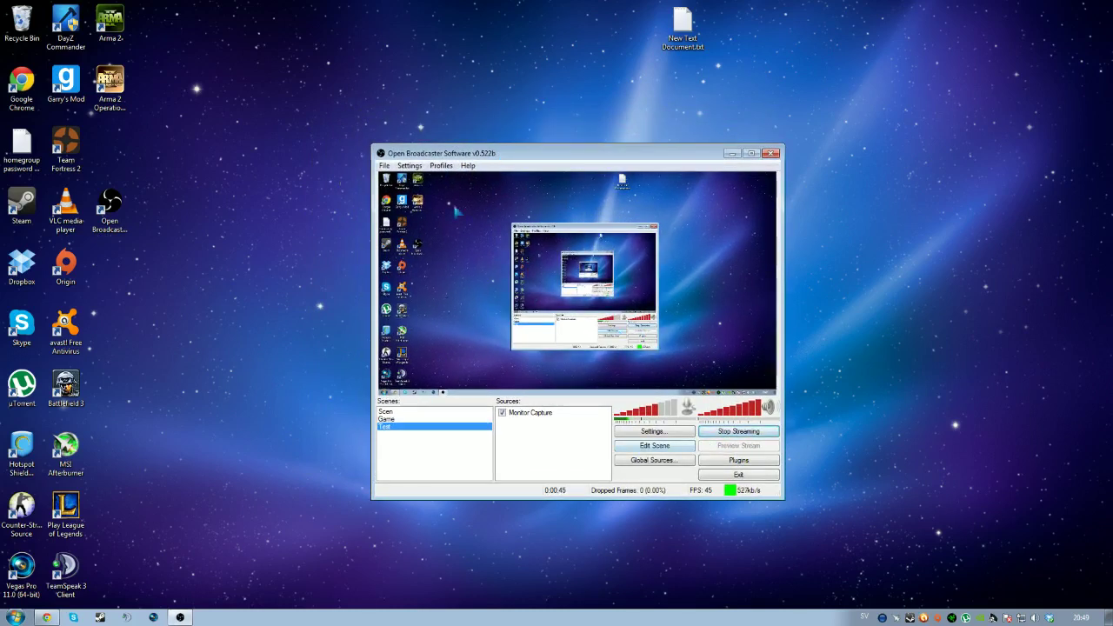
pyautogui.moveTo(481, 155); pyautogui.dragTo(466, 154)
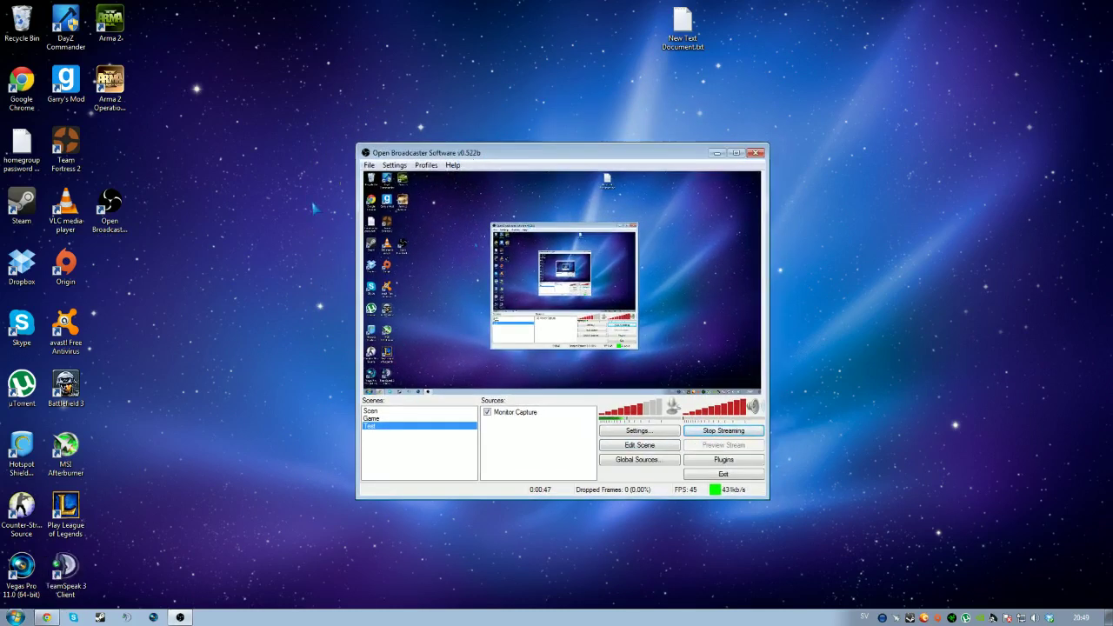
pyautogui.click(296, 241)
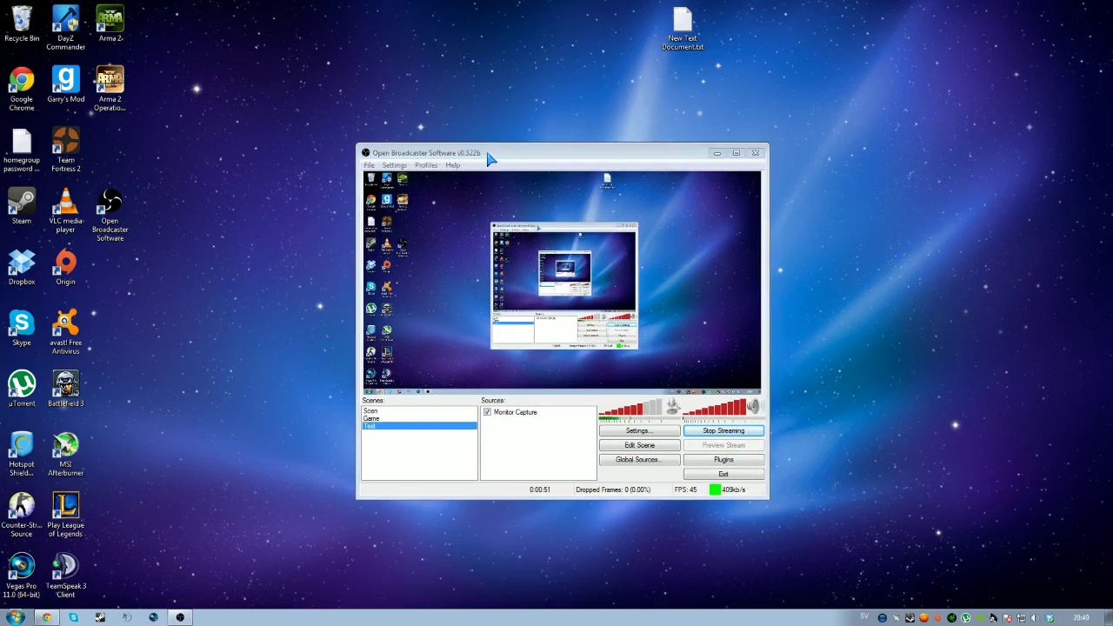
pyautogui.moveTo(492, 156); pyautogui.dragTo(454, 120)
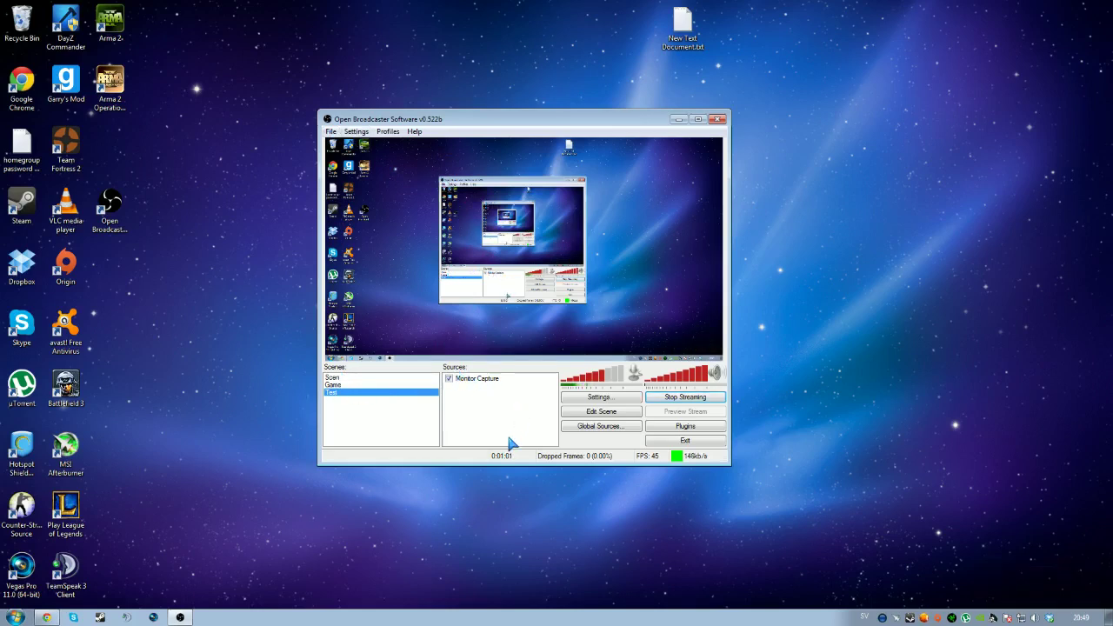
# - Bring up the scene list's context menu several times and dismiss it each time
pyautogui.rightClick(384, 412)
pyautogui.click(364, 409)
pyautogui.rightClick(368, 405)
pyautogui.click(363, 414)
pyautogui.rightClick(370, 408)
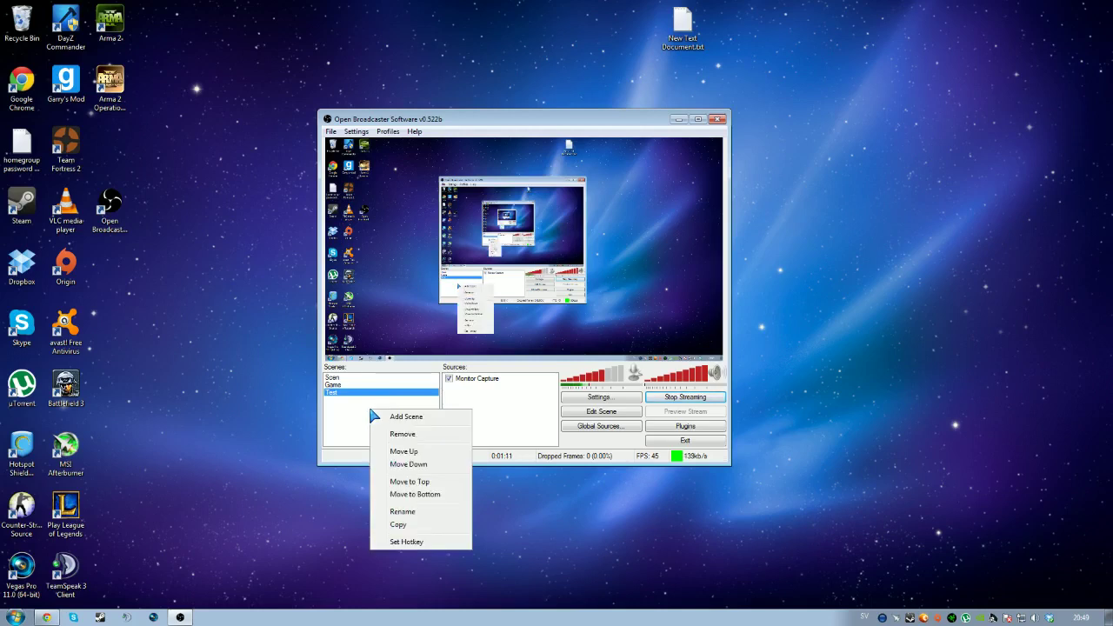
pyautogui.click(379, 409)
pyautogui.rightClick(379, 407)
pyautogui.click(355, 406)
pyautogui.rightClick(344, 405)
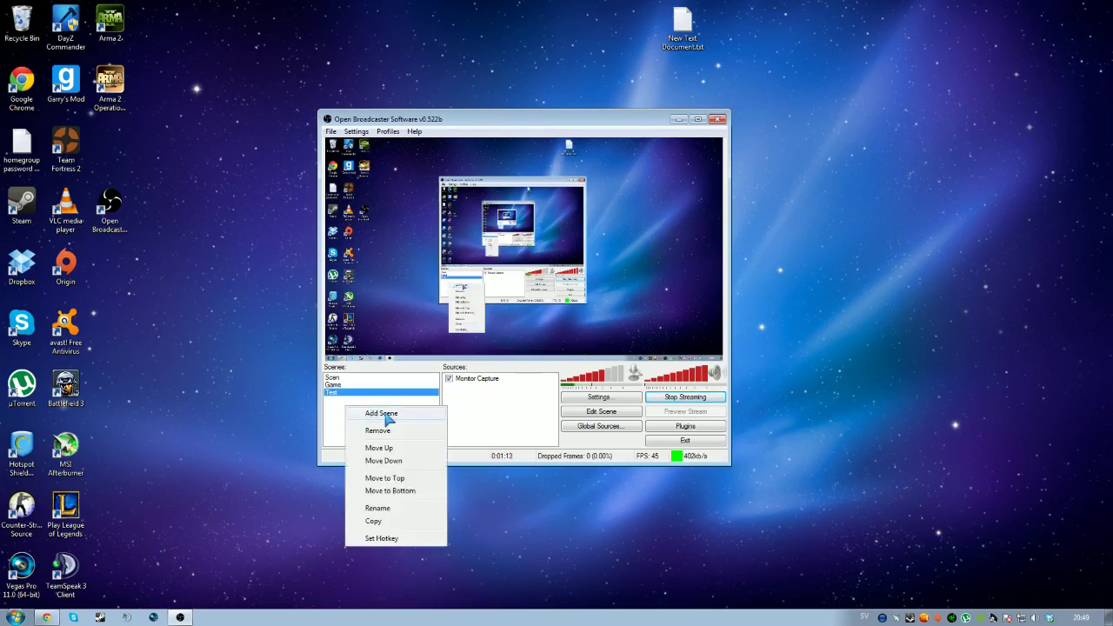
pyautogui.click(477, 391)
# - Add a new Image source named 'Projekt'
pyautogui.rightClick(478, 397)
pyautogui.moveTo(522, 403)
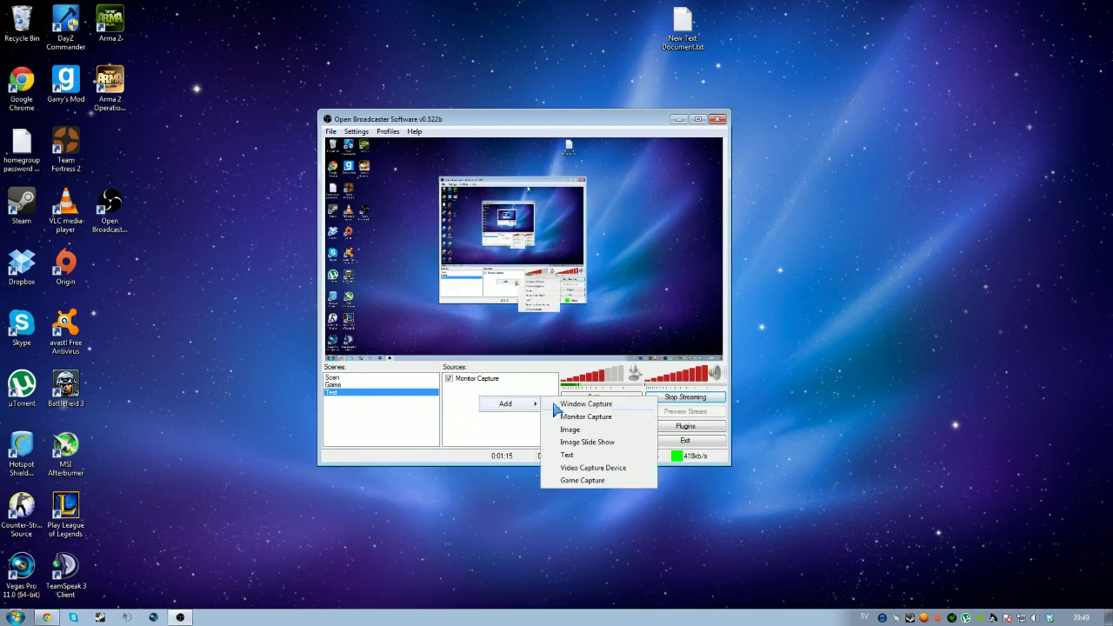
pyautogui.click(588, 430)
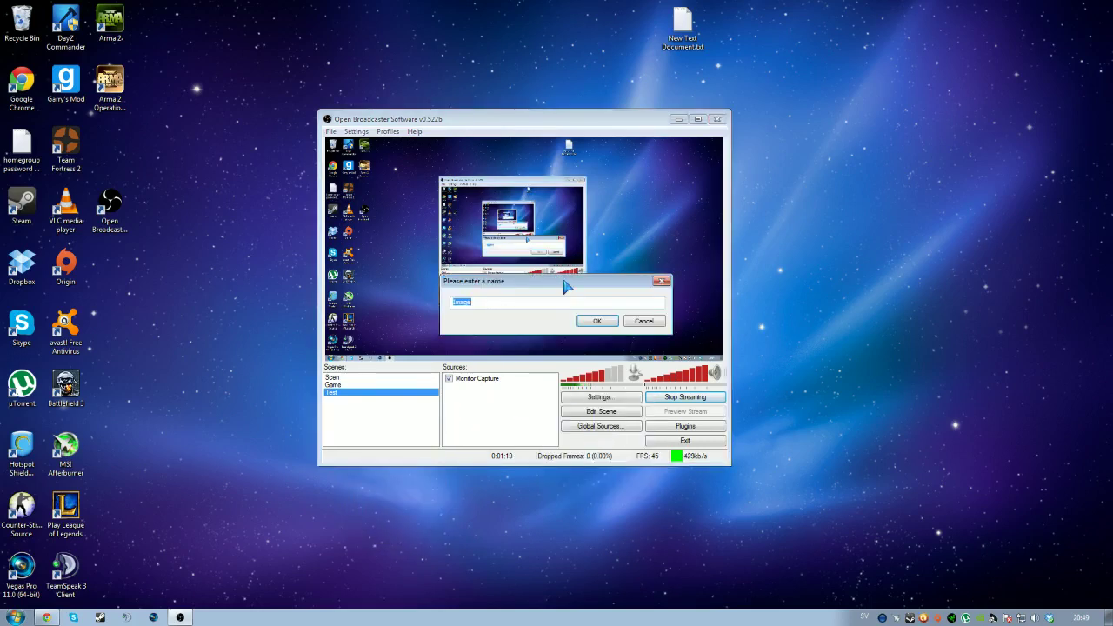
pyautogui.write('Projekt')
pyautogui.press('Return')
# - Choose the desert picture from Pictures > Sample Pictures as the image file
pyautogui.click(648, 214)
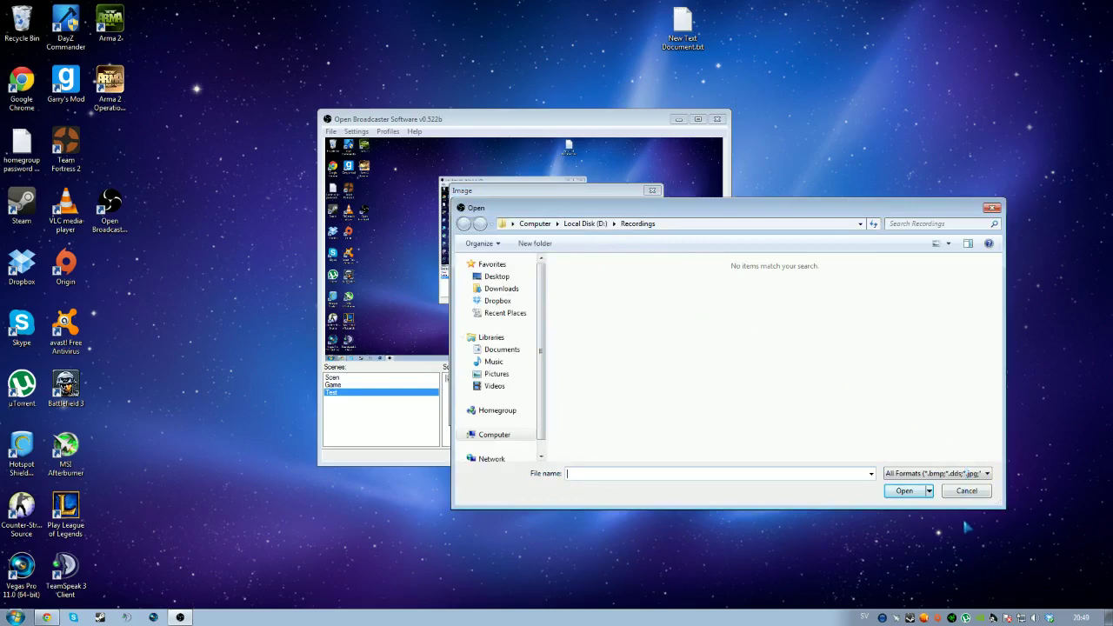
pyautogui.click(500, 375)
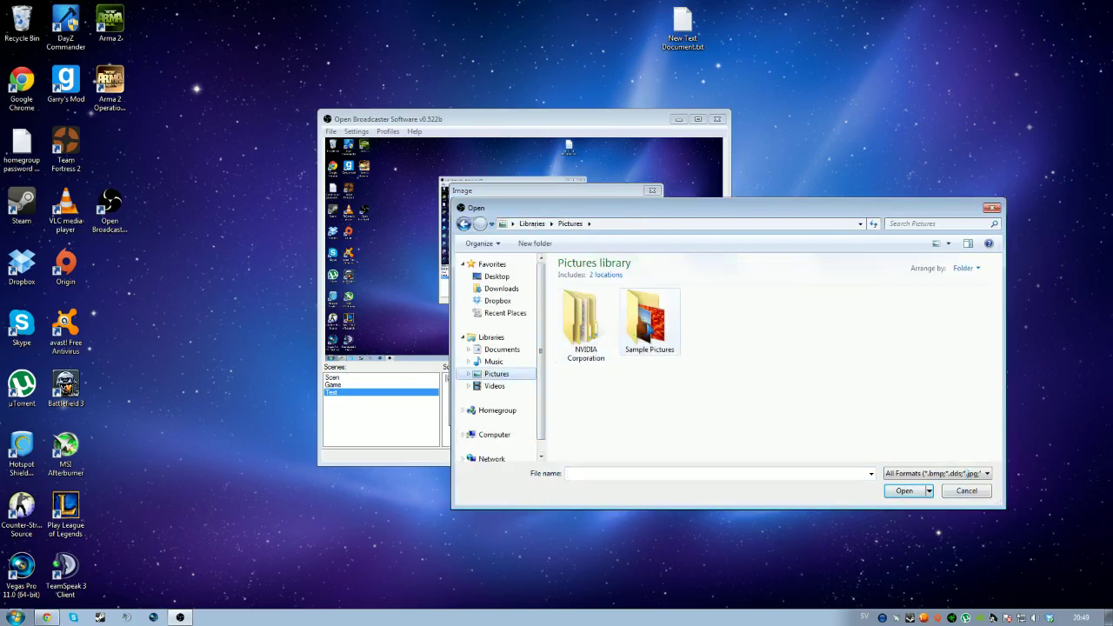
pyautogui.doubleClick(652, 318)
pyautogui.doubleClick(658, 323)
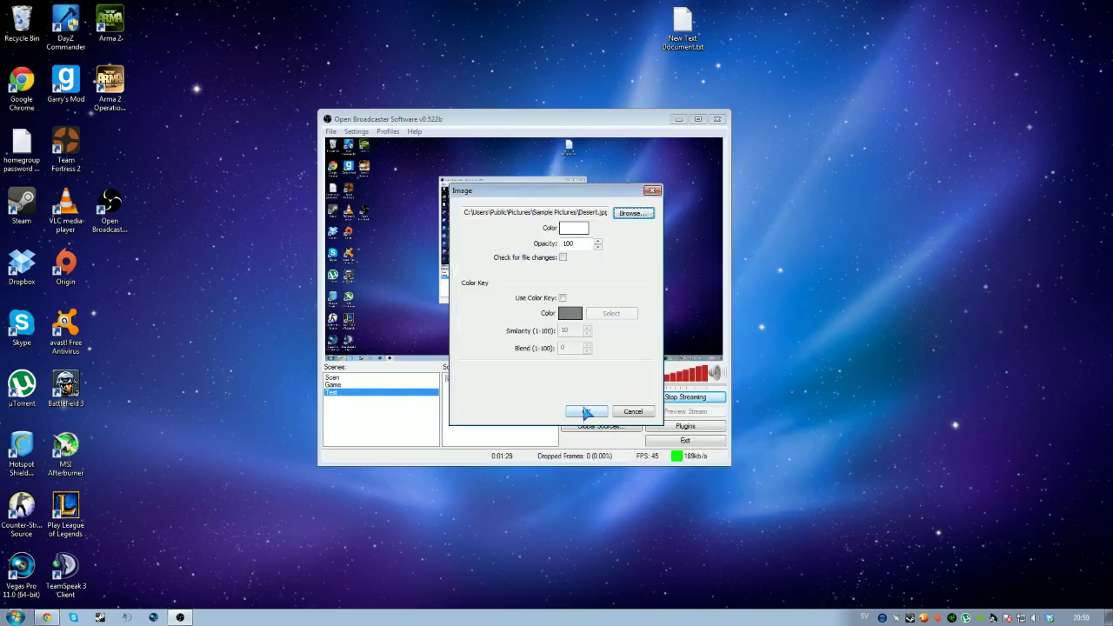
# - Cancel the Image source properties and dismiss the preview's positioning menu with Esc
pyautogui.click(588, 413)
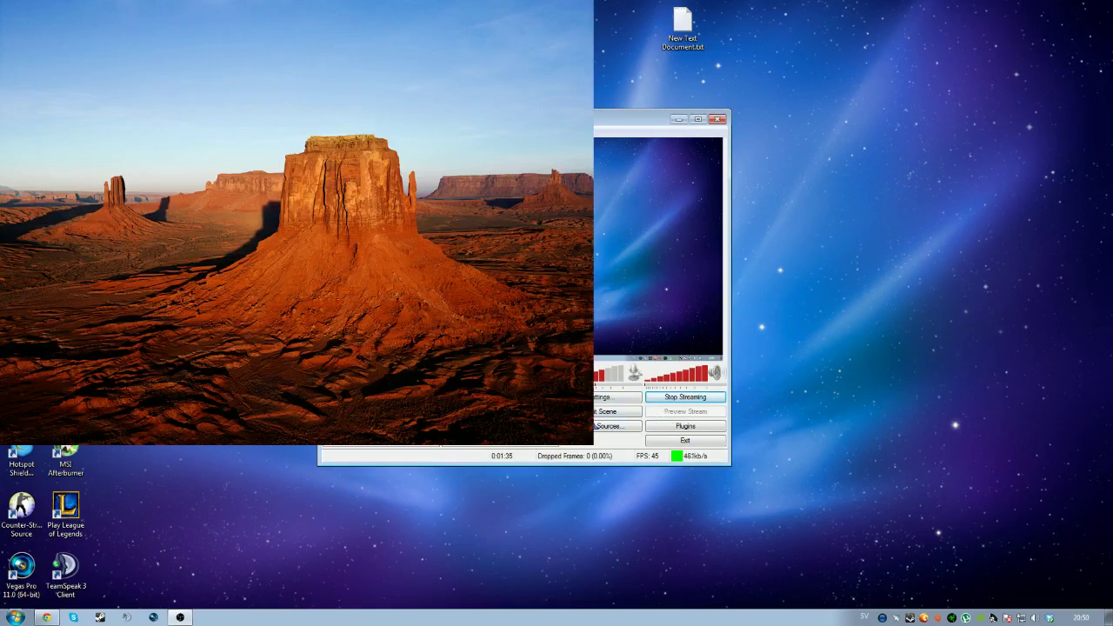
pyautogui.click(609, 411)
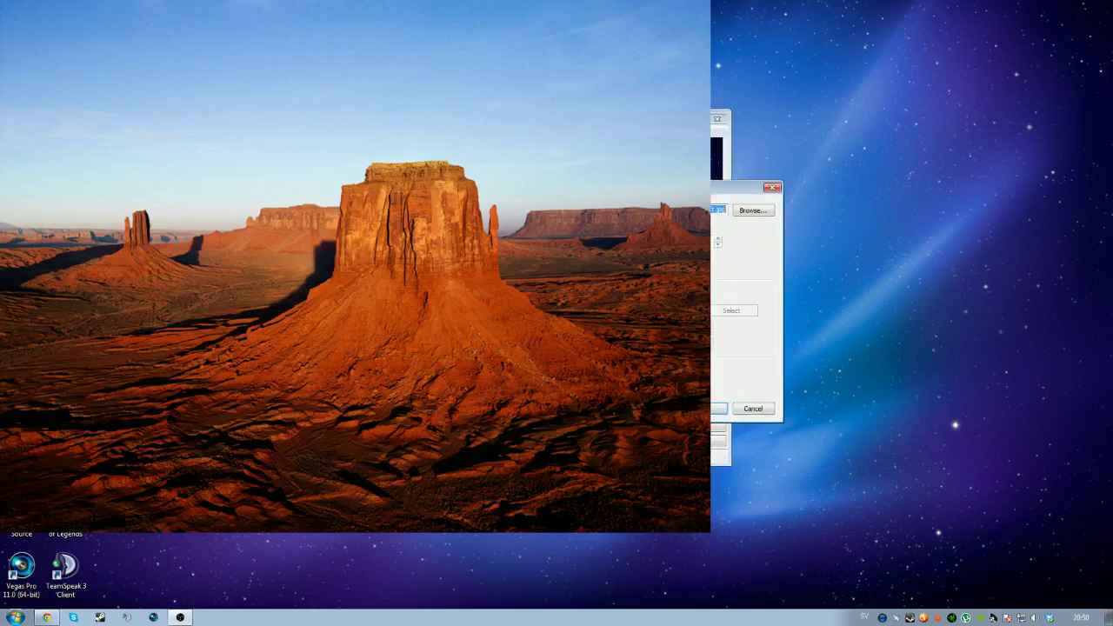
pyautogui.click(758, 407)
pyautogui.rightClick(595, 609)
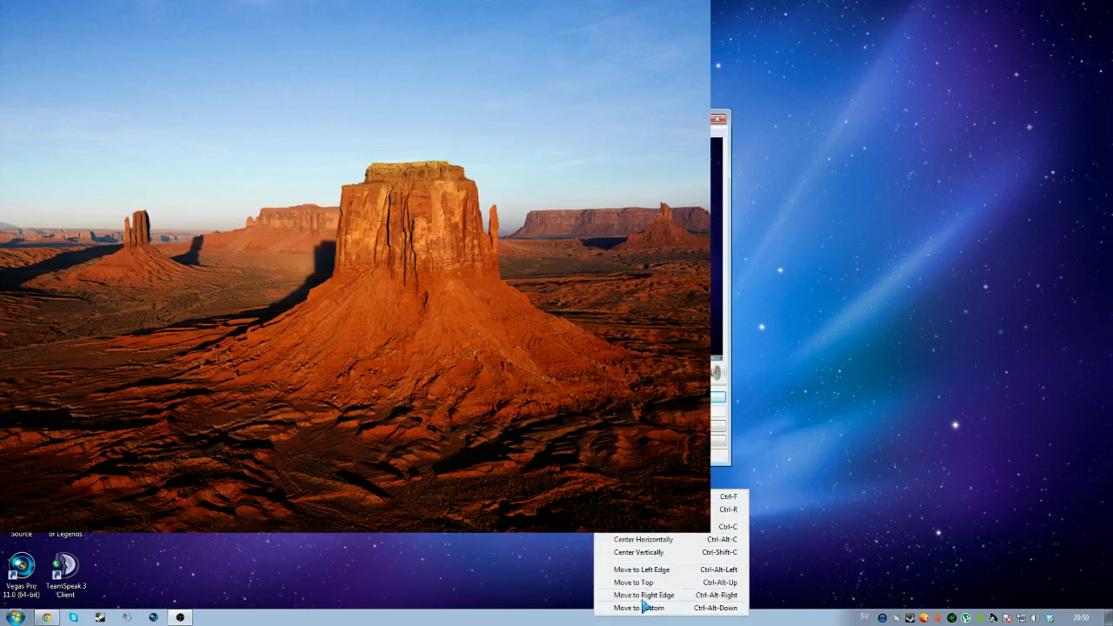
pyautogui.press('Escape')
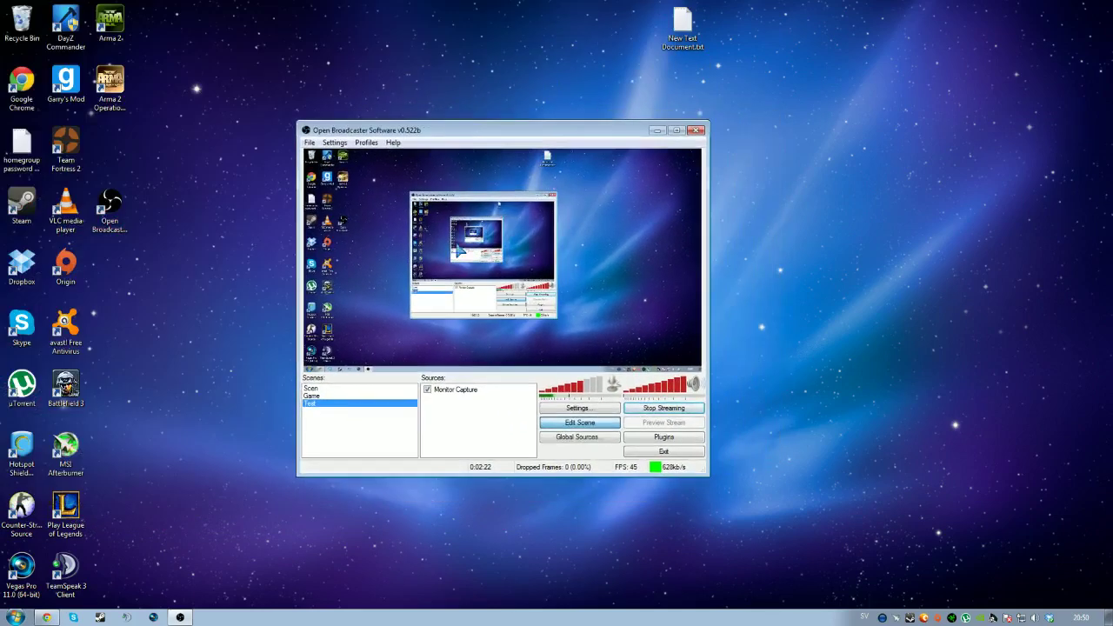
# - Add a Monitor Capture source named 'Test'
pyautogui.rightClick(449, 403)
pyautogui.moveTo(487, 413)
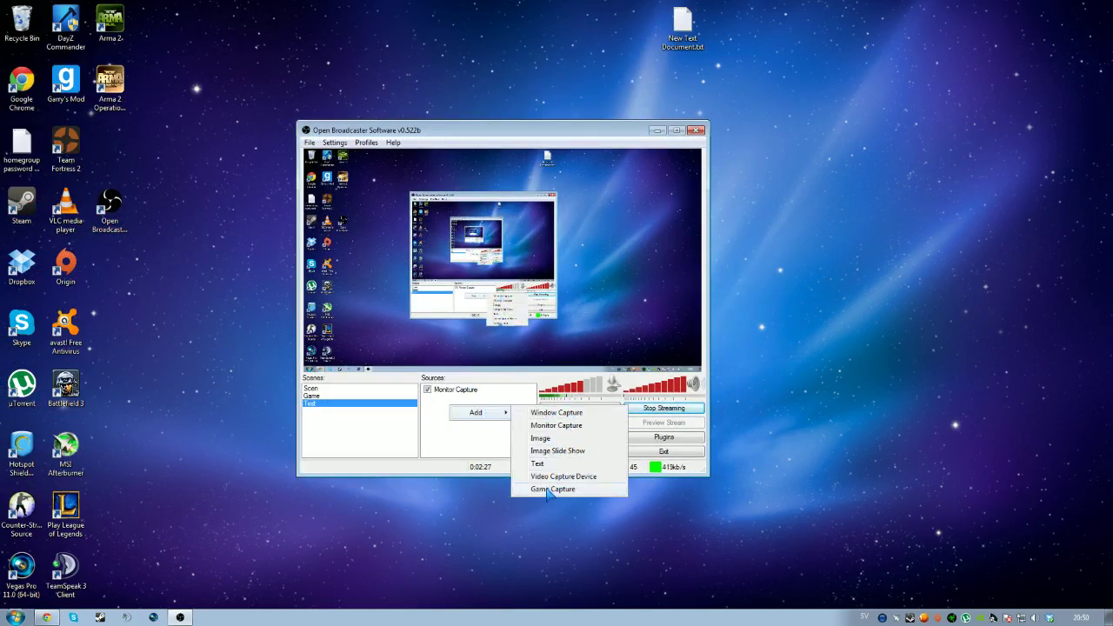
pyautogui.click(550, 425)
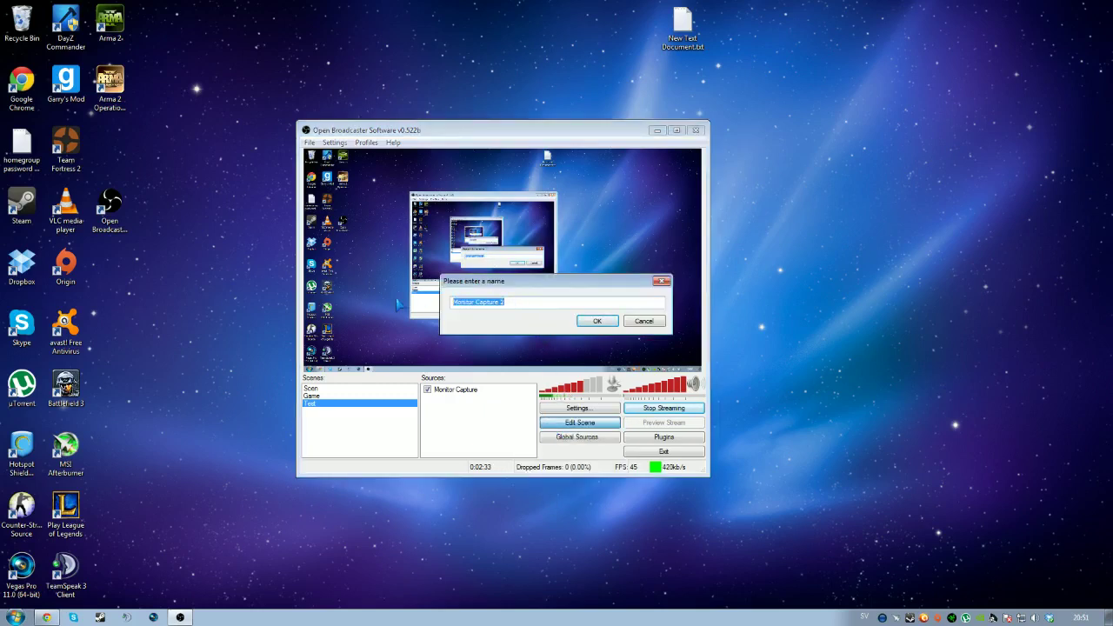
pyautogui.write('Test')
pyautogui.press('Return')
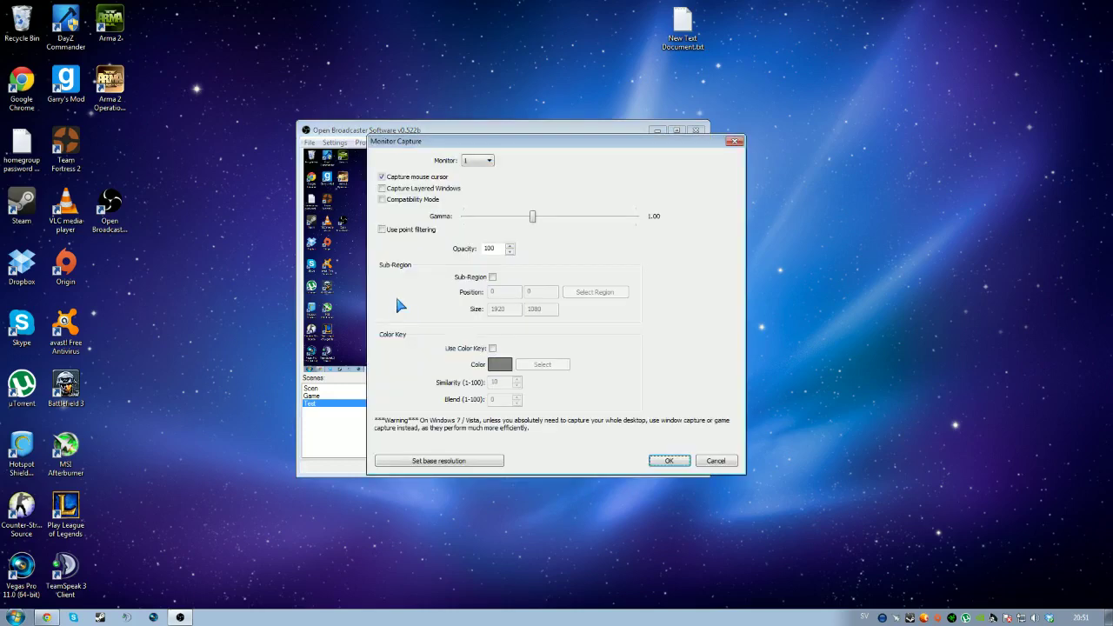
# - Keep monitor 1 as the captured screen and close the capture settings with Cancel
pyautogui.moveTo(507, 147); pyautogui.dragTo(761, 195)
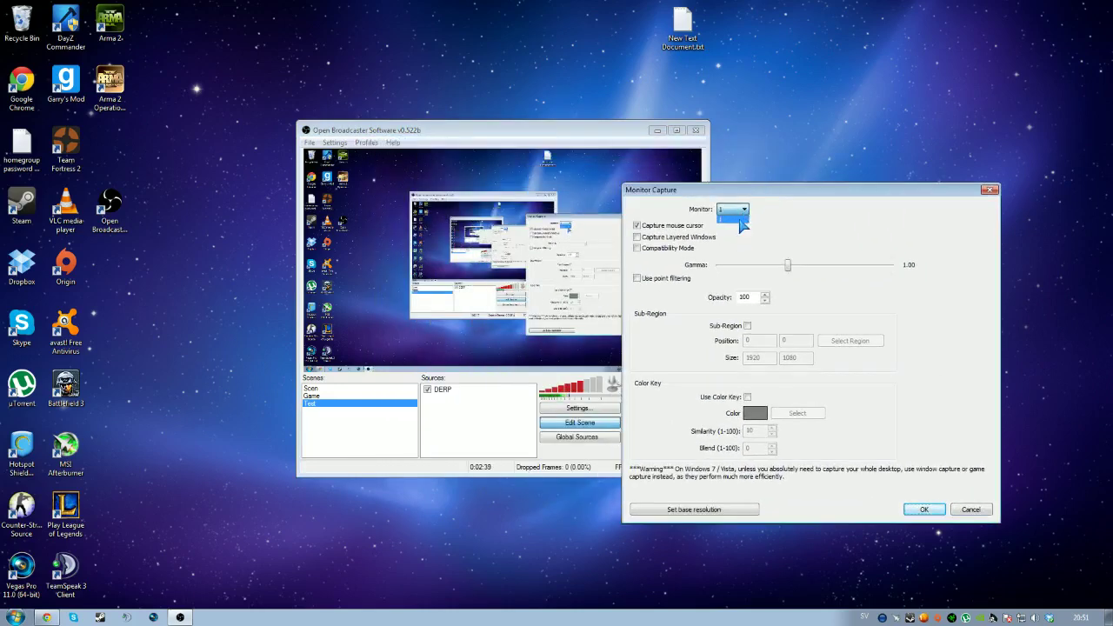
pyautogui.click(743, 217)
pyautogui.click(745, 211)
pyautogui.click(748, 212)
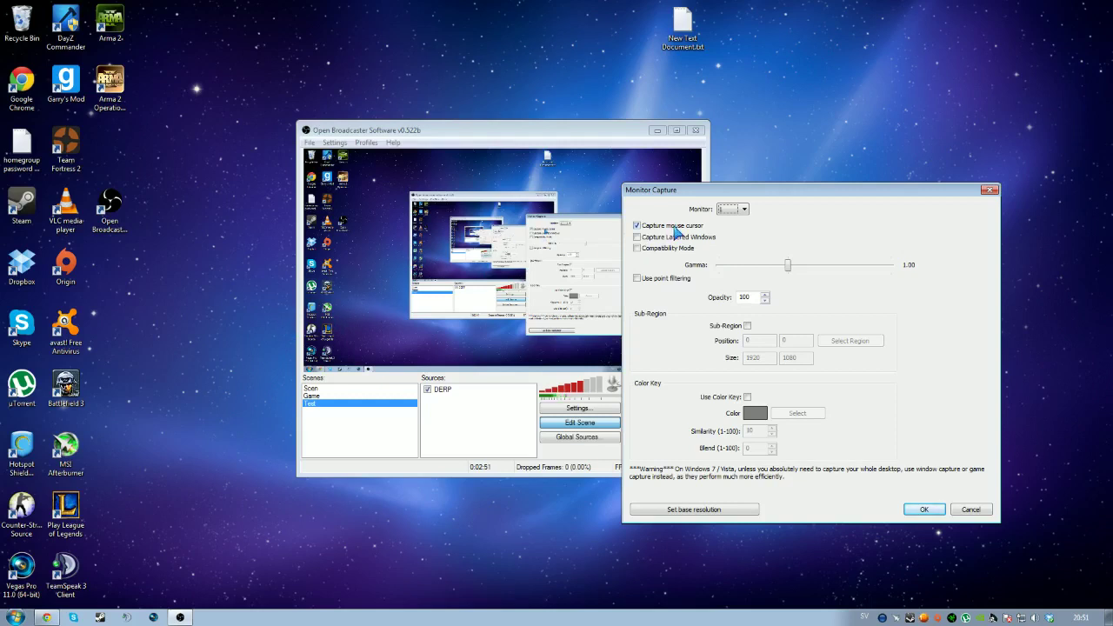
pyautogui.moveTo(735, 193); pyautogui.dragTo(678, 191)
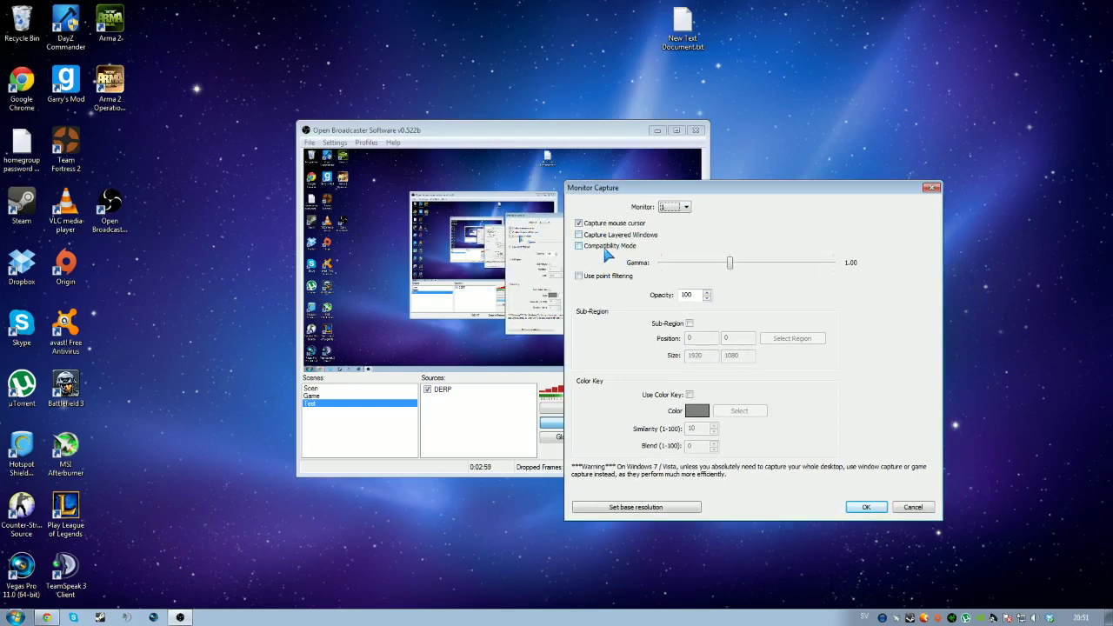
pyautogui.click(914, 509)
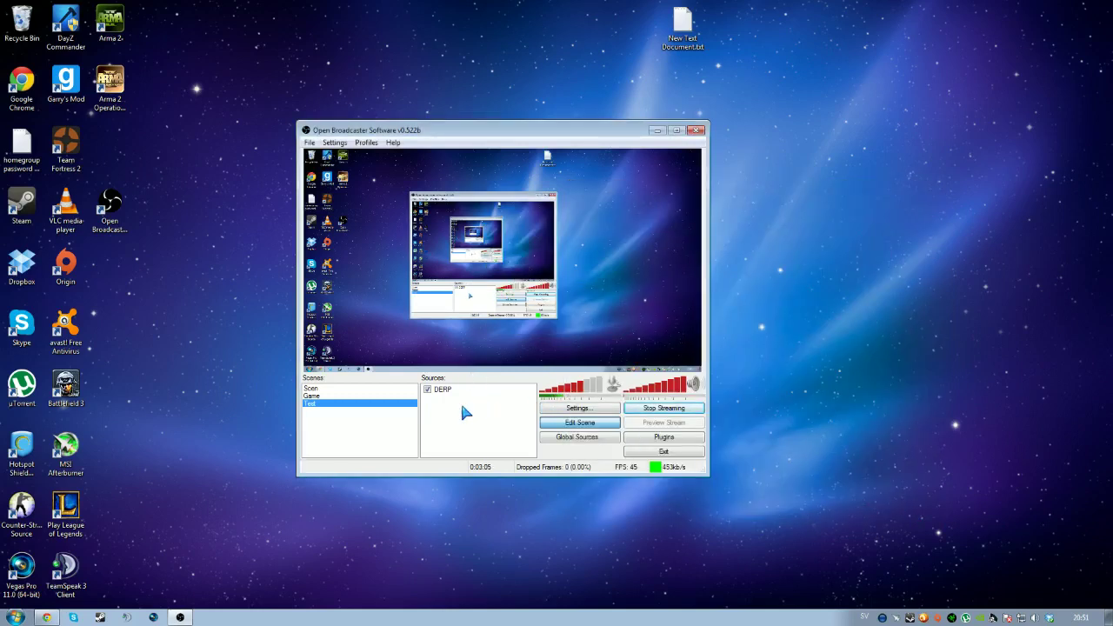
# - Open the Encoding settings and set Quality Balance to 10
pyautogui.click(577, 408)
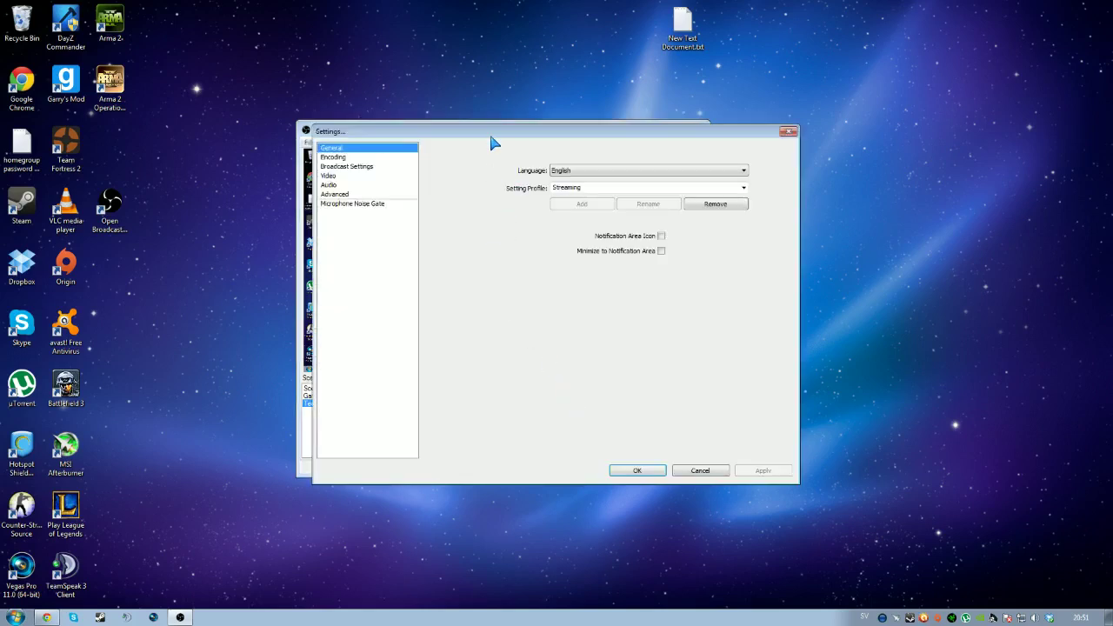
pyautogui.moveTo(489, 132); pyautogui.dragTo(644, 194)
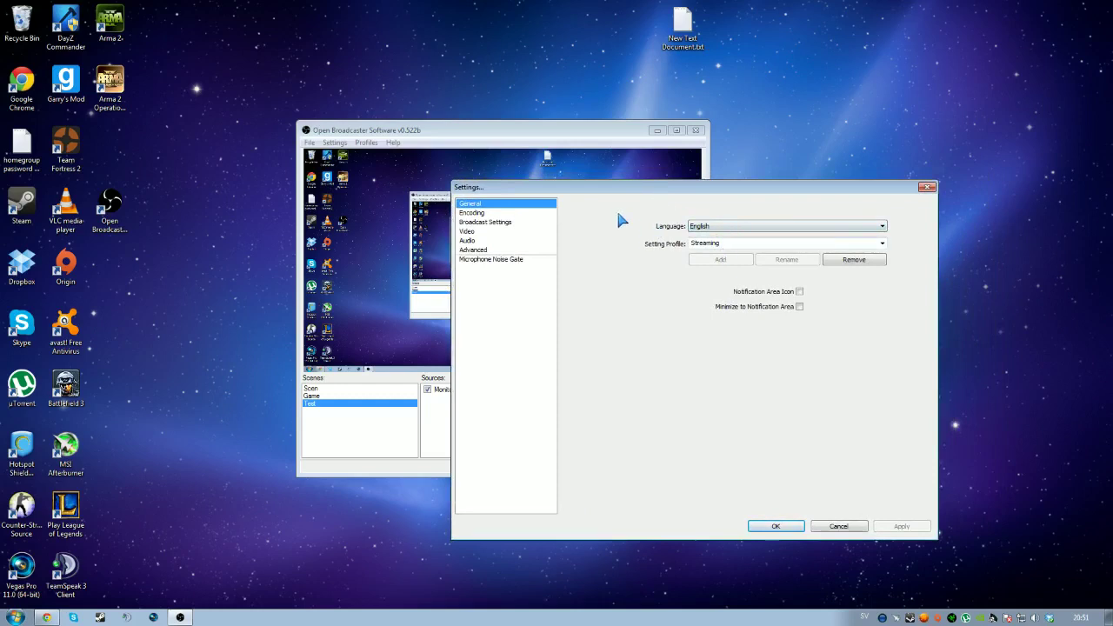
pyautogui.click(476, 213)
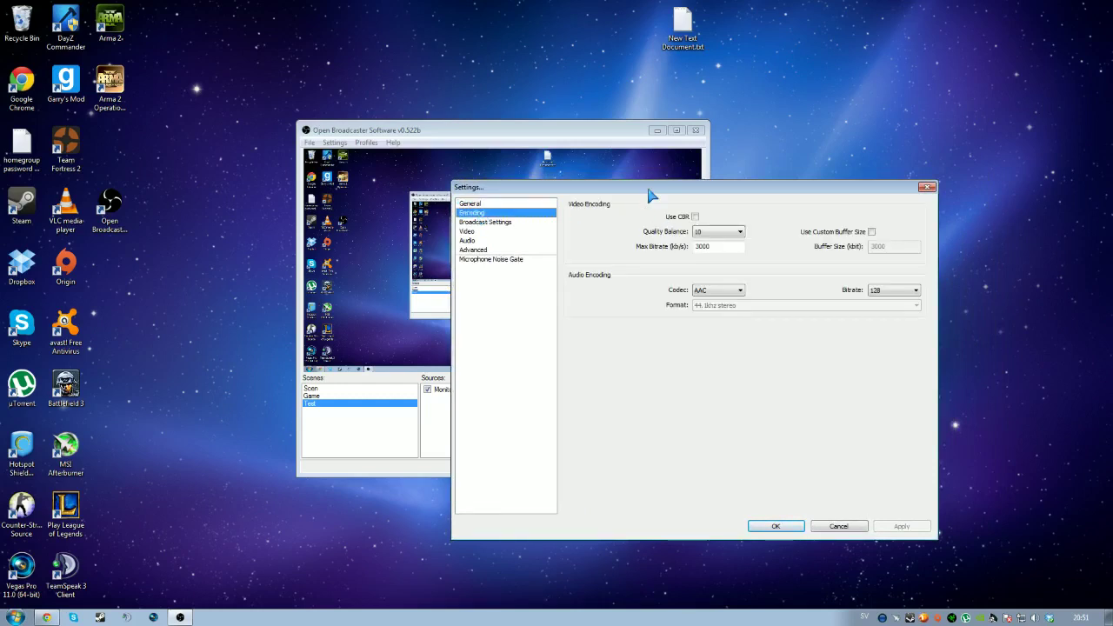
pyautogui.moveTo(652, 194); pyautogui.dragTo(675, 194)
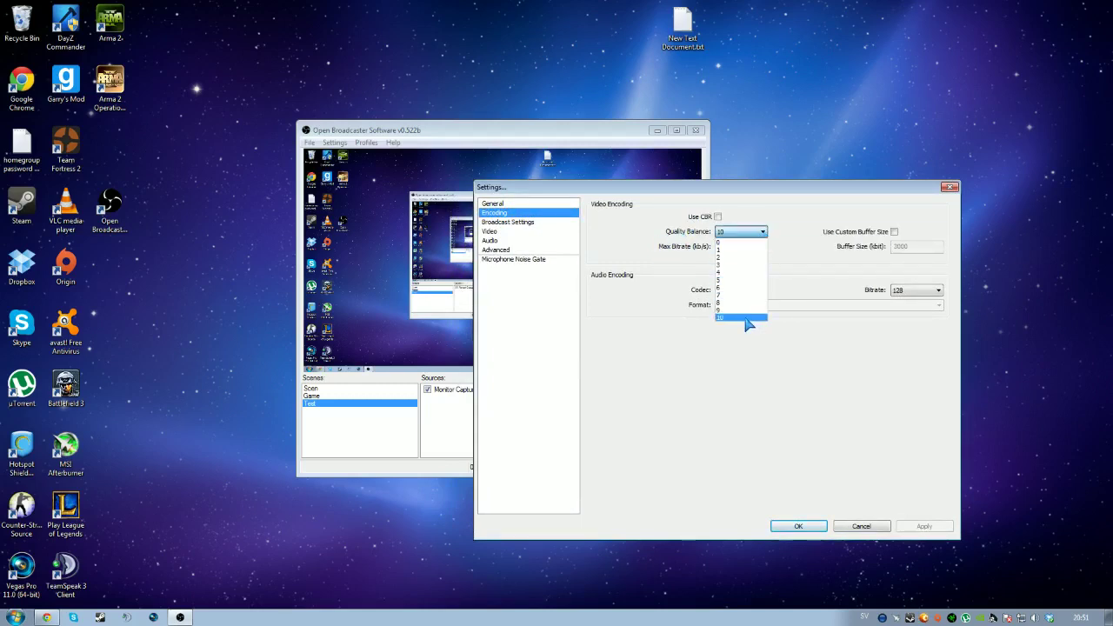
pyautogui.click(747, 318)
pyautogui.click(739, 248)
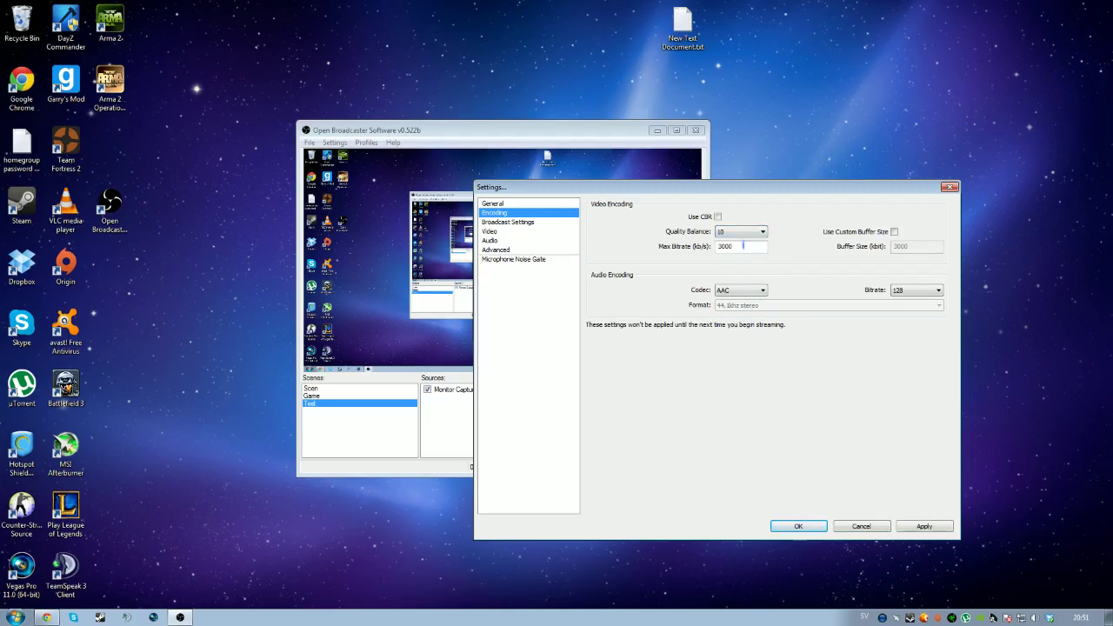
pyautogui.click(745, 231)
pyautogui.click(753, 232)
# - Enter 3000 as the Max Bitrate
pyautogui.click(750, 247)
pyautogui.moveTo(756, 247); pyautogui.dragTo(661, 252)
pyautogui.click(746, 247)
pyautogui.moveTo(756, 247); pyautogui.dragTo(678, 253)
pyautogui.click(754, 249)
pyautogui.click(758, 247)
pyautogui.moveTo(744, 247); pyautogui.dragTo(694, 247)
pyautogui.write('3000')
pyautogui.moveTo(745, 248); pyautogui.dragTo(688, 247)
# - Toggle Use CBR on and back off, leaving Quality Balance at 10
pyautogui.click(718, 217)
pyautogui.click(718, 217)
pyautogui.click(746, 231)
pyautogui.click(743, 232)
pyautogui.click(927, 290)
pyautogui.click(927, 291)
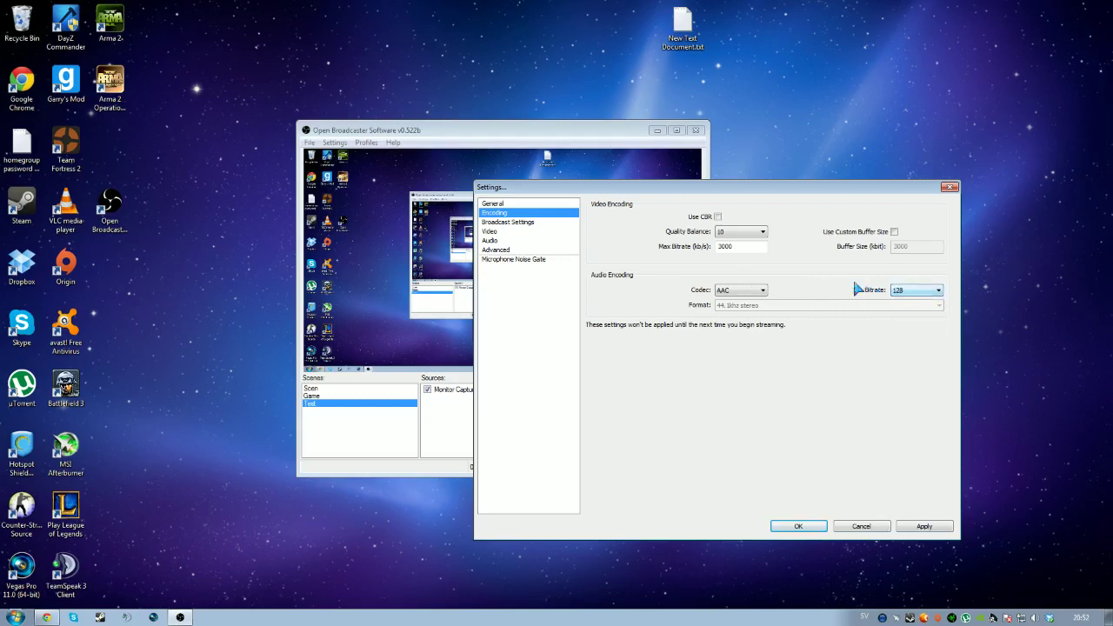
pyautogui.click(904, 290)
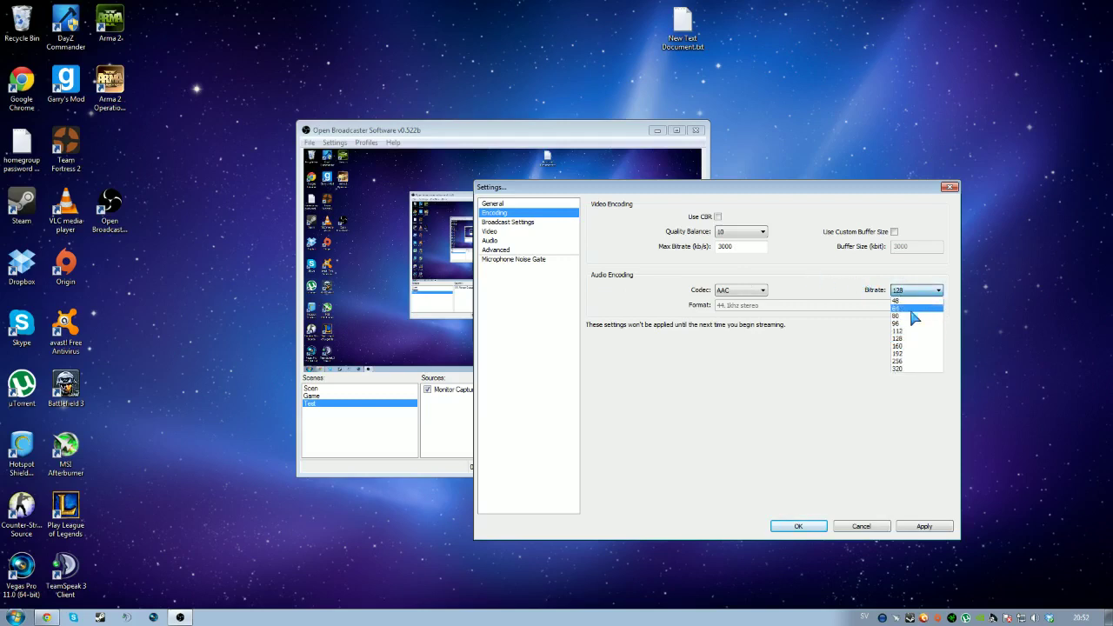
pyautogui.click(907, 291)
pyautogui.click(912, 292)
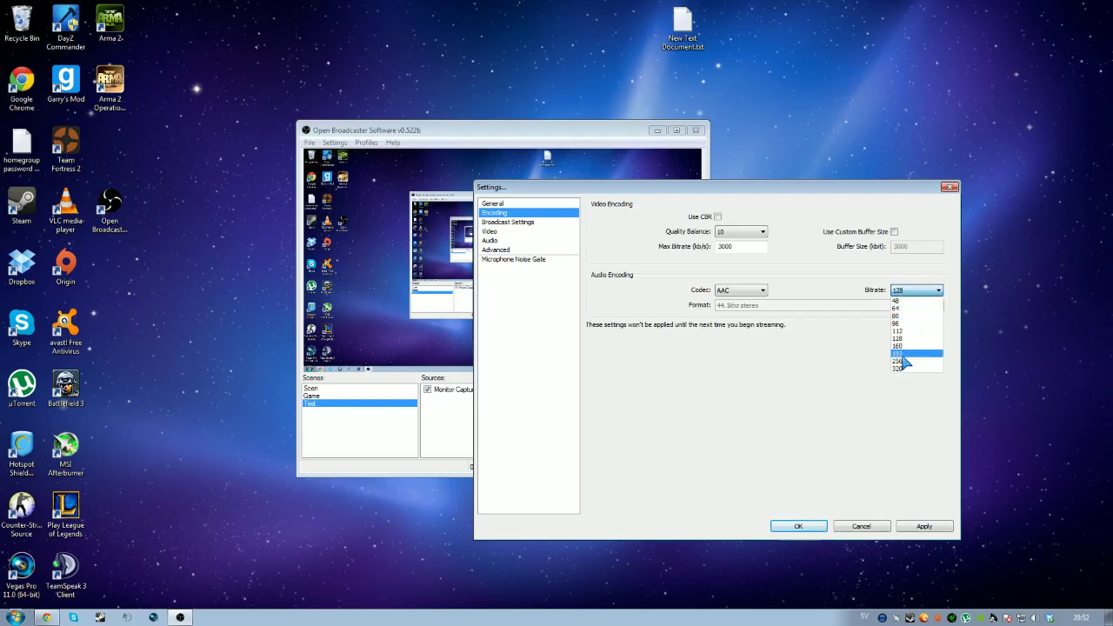
pyautogui.click(907, 291)
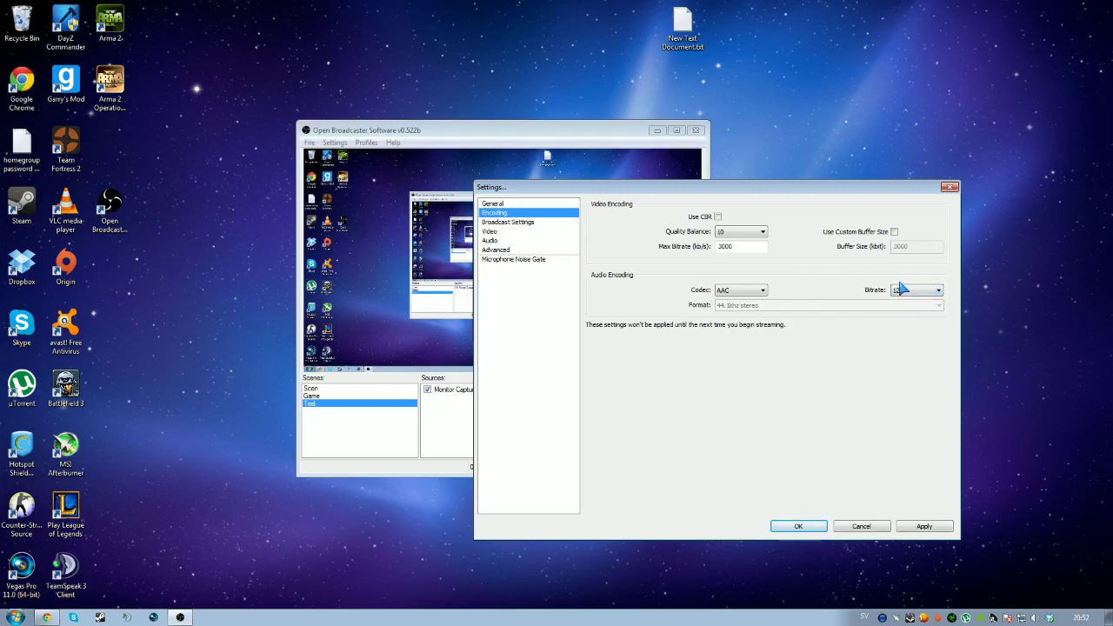
pyautogui.click(904, 290)
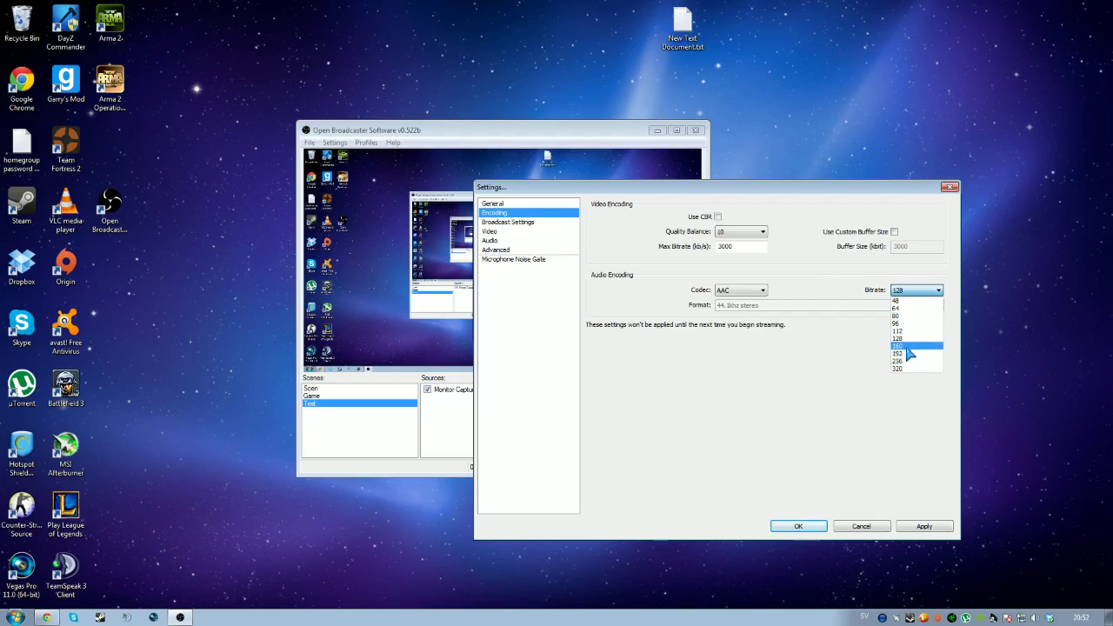
pyautogui.click(907, 338)
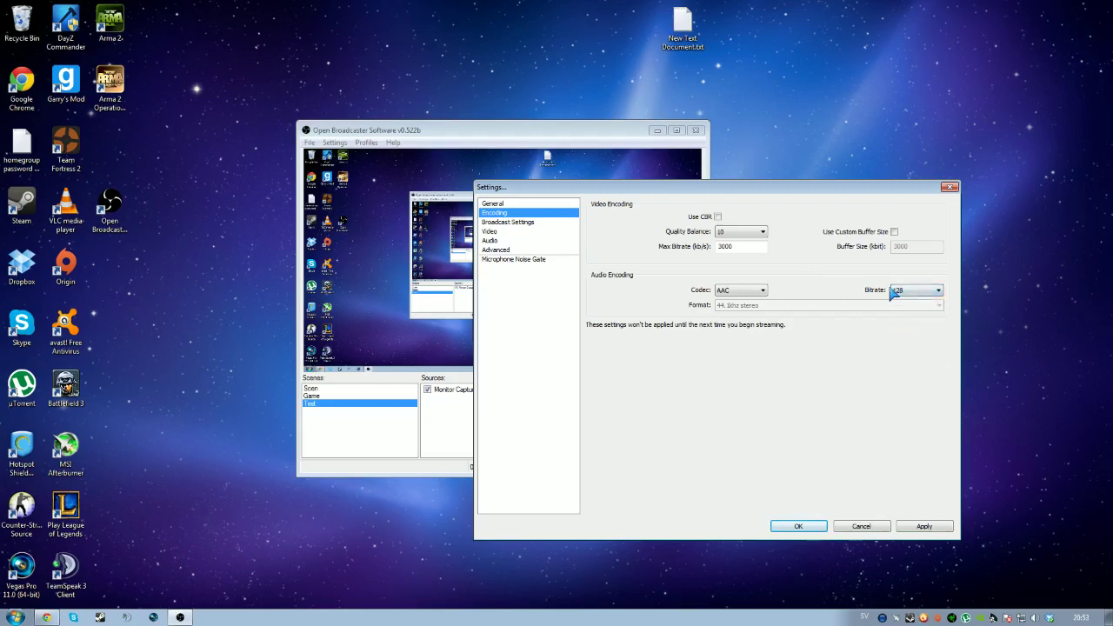
pyautogui.click(748, 290)
pyautogui.click(739, 299)
pyautogui.click(515, 223)
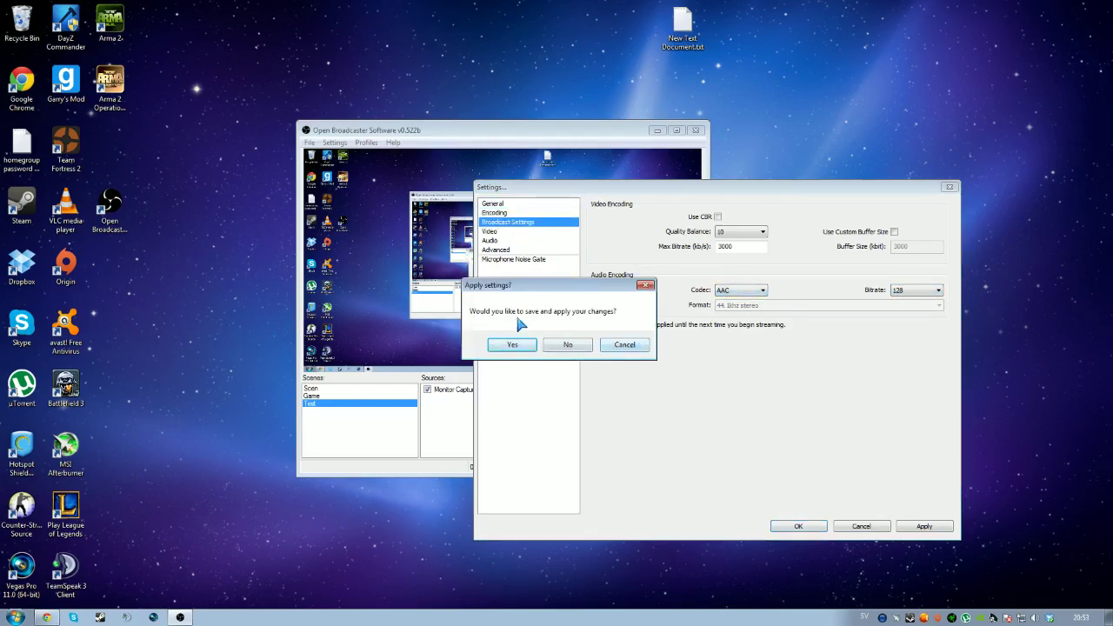
# - Decline applying changes and switch the broadcast Mode to Live Stream
pyautogui.click(584, 345)
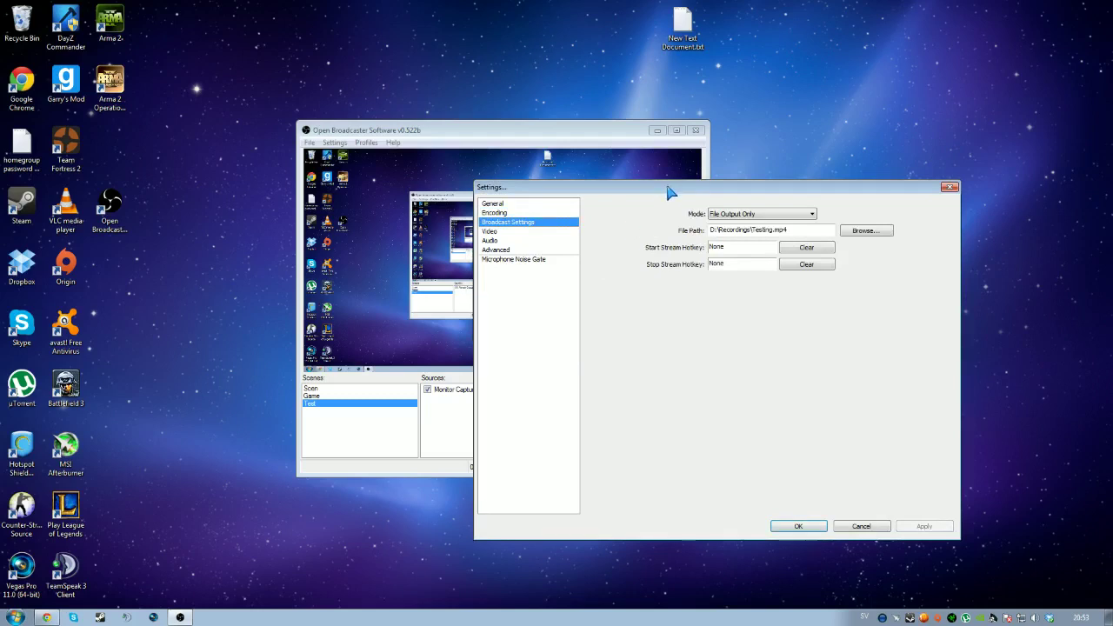
pyautogui.moveTo(670, 192); pyautogui.dragTo(690, 190)
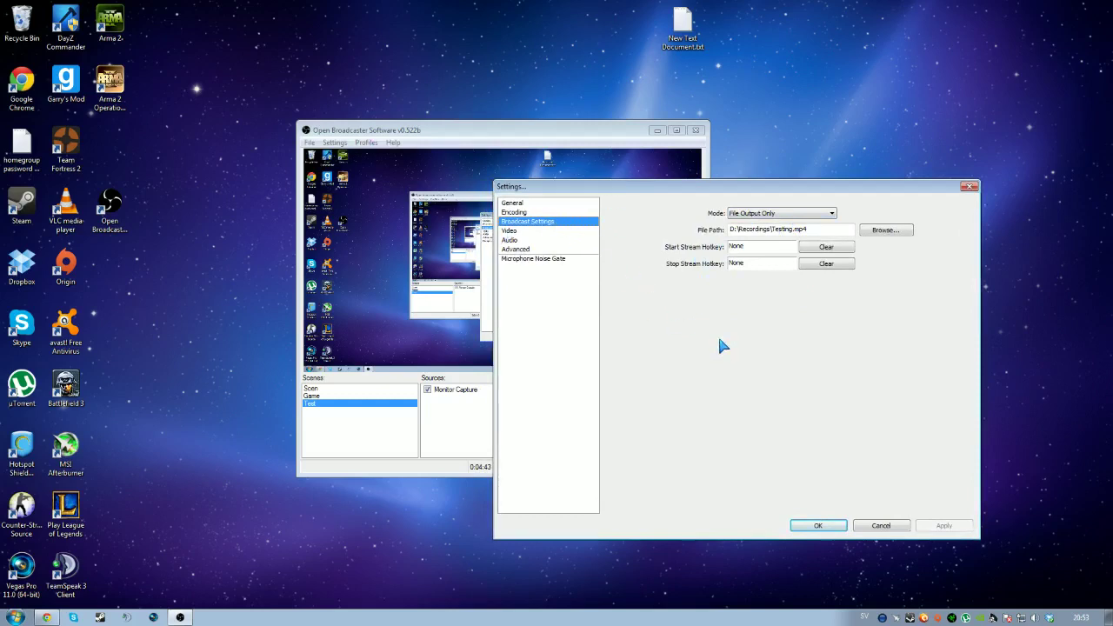
pyautogui.click(759, 215)
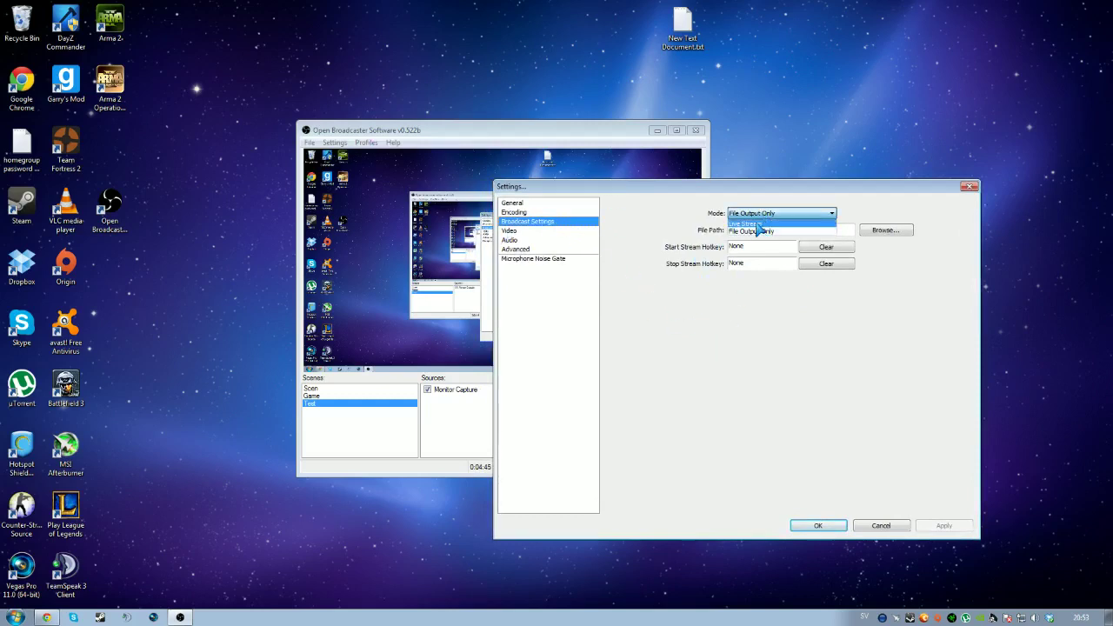
pyautogui.click(756, 225)
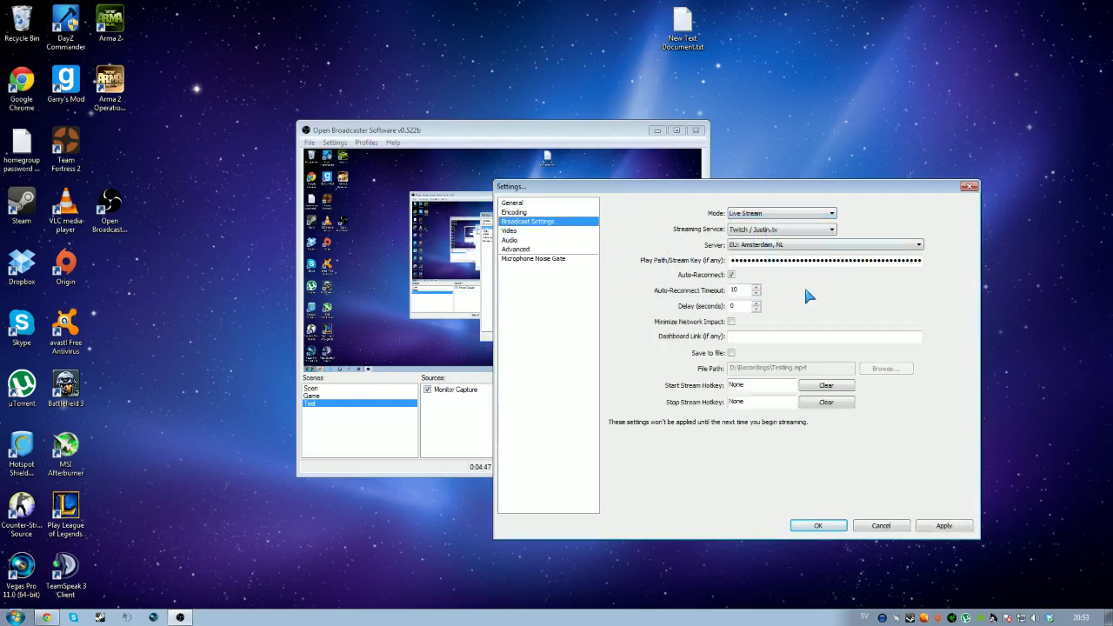
# - Select the contents of the Play Path/Stream Key field
pyautogui.moveTo(732, 260); pyautogui.dragTo(967, 262)
pyautogui.click(885, 264)
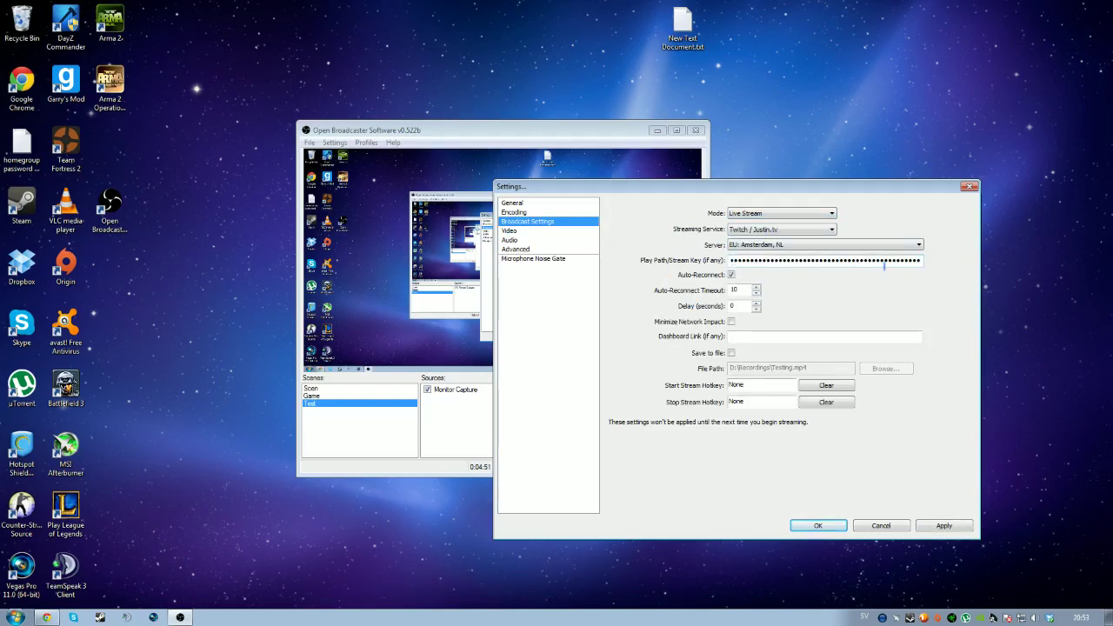
pyautogui.doubleClick(903, 263)
pyautogui.click(889, 261)
# - Load twitch.tv in the Chrome browser
pyautogui.click(96, 574)
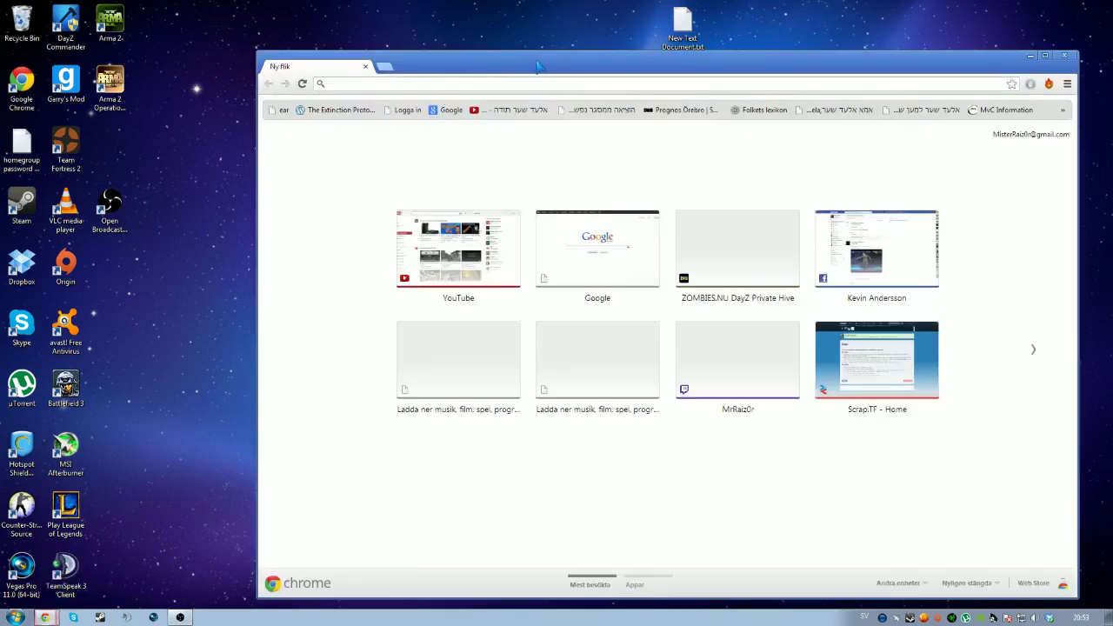
pyautogui.write('twitch')
pyautogui.press('Return')
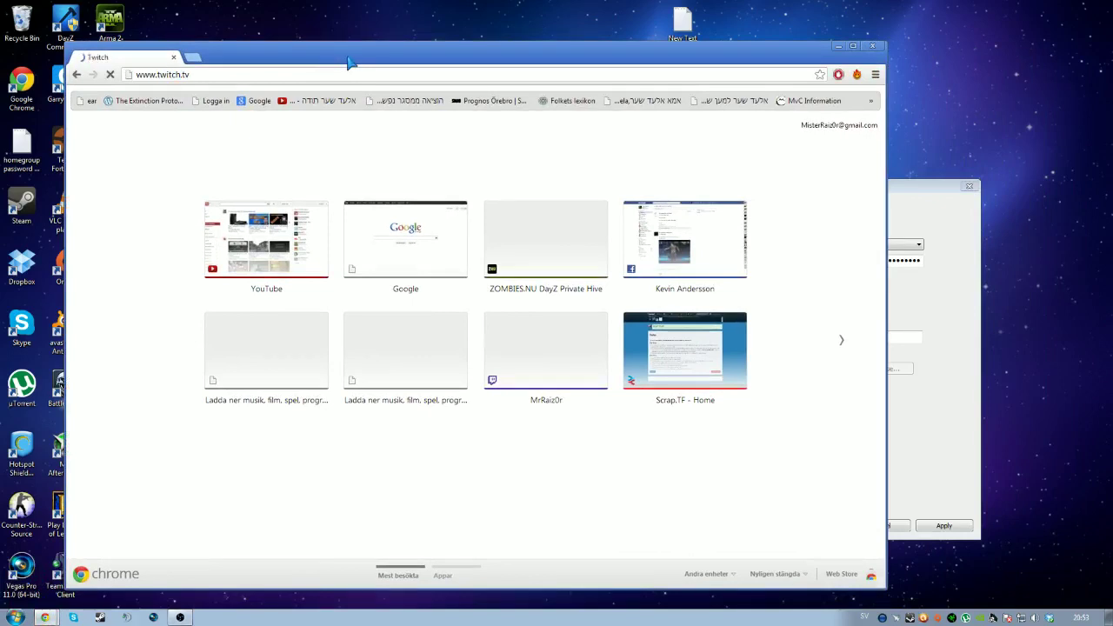
pyautogui.moveTo(609, 49); pyautogui.dragTo(569, 33)
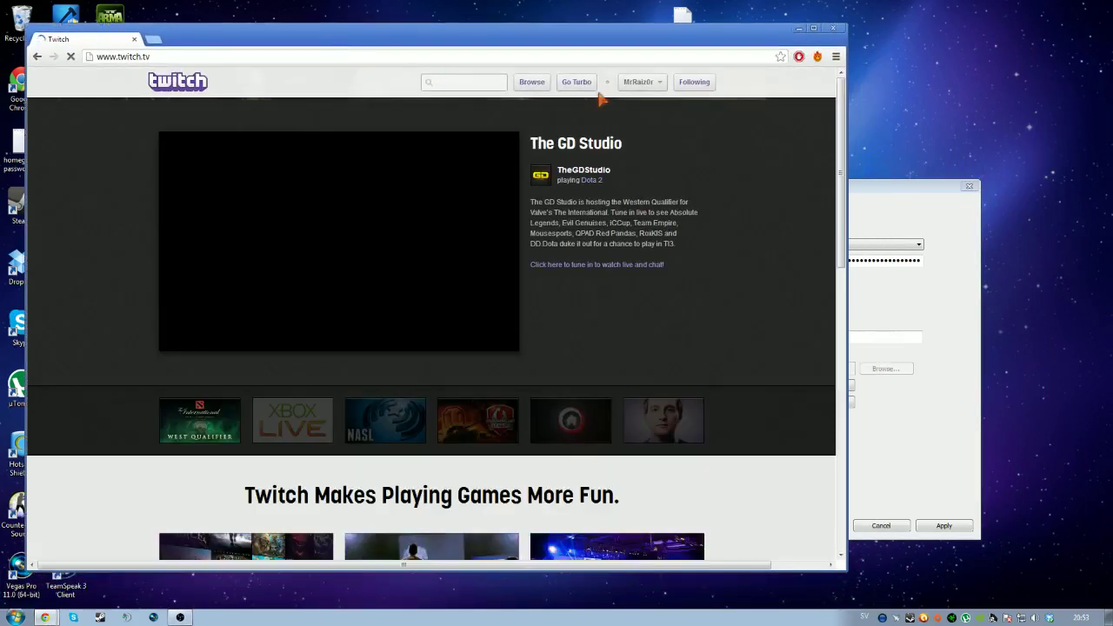
# - Go to Twitch account Settings > Videos and scroll to the Authorized Broadcasters field
pyautogui.click(652, 85)
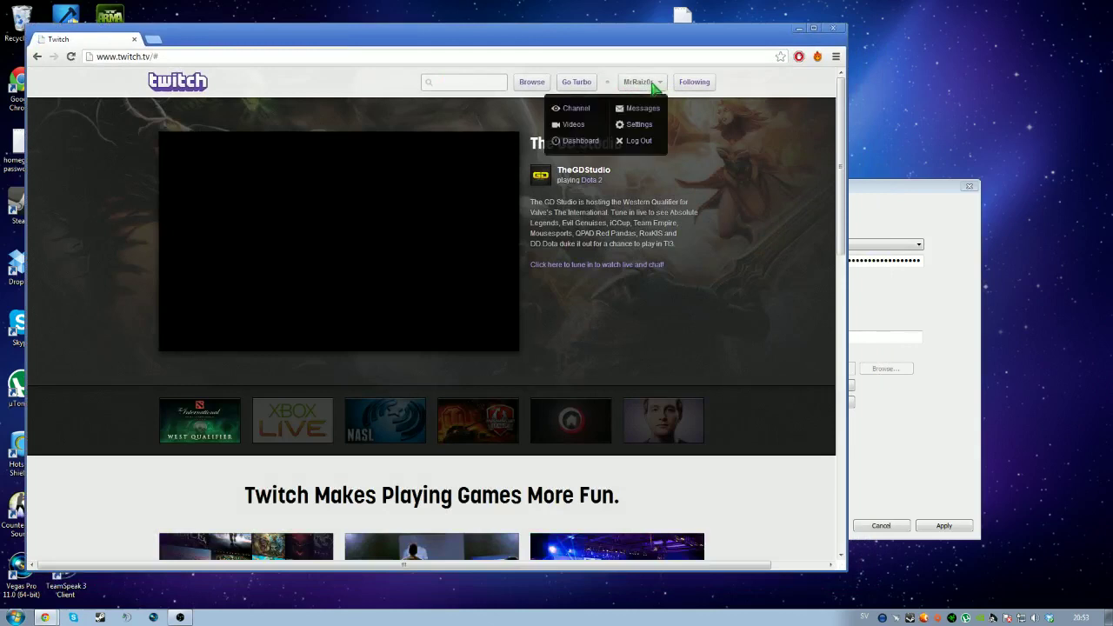
pyautogui.click(651, 87)
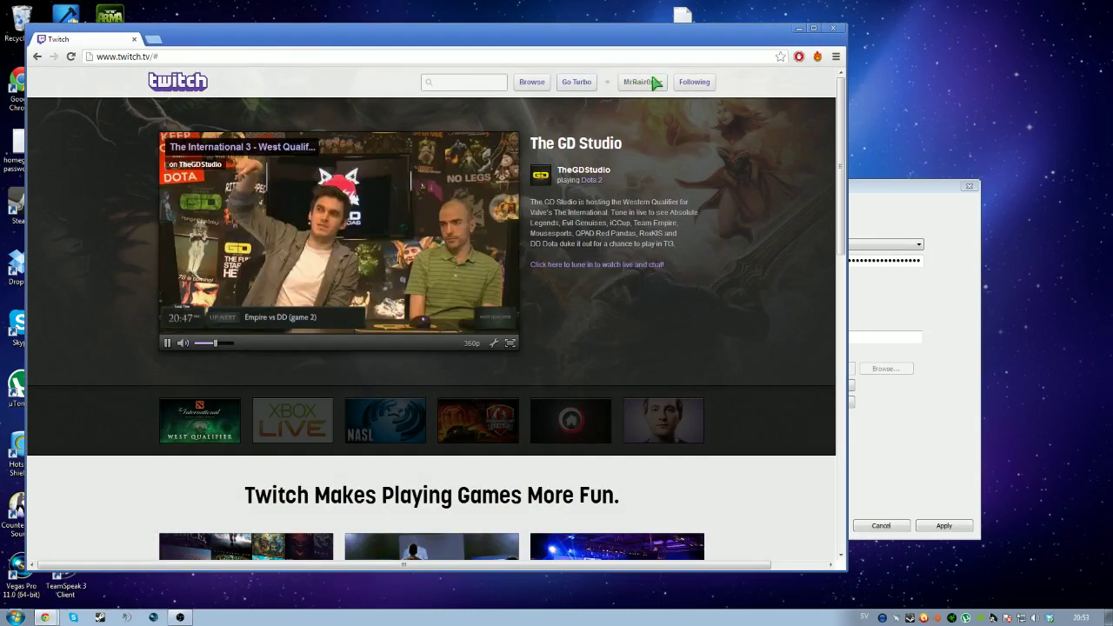
pyautogui.click(655, 82)
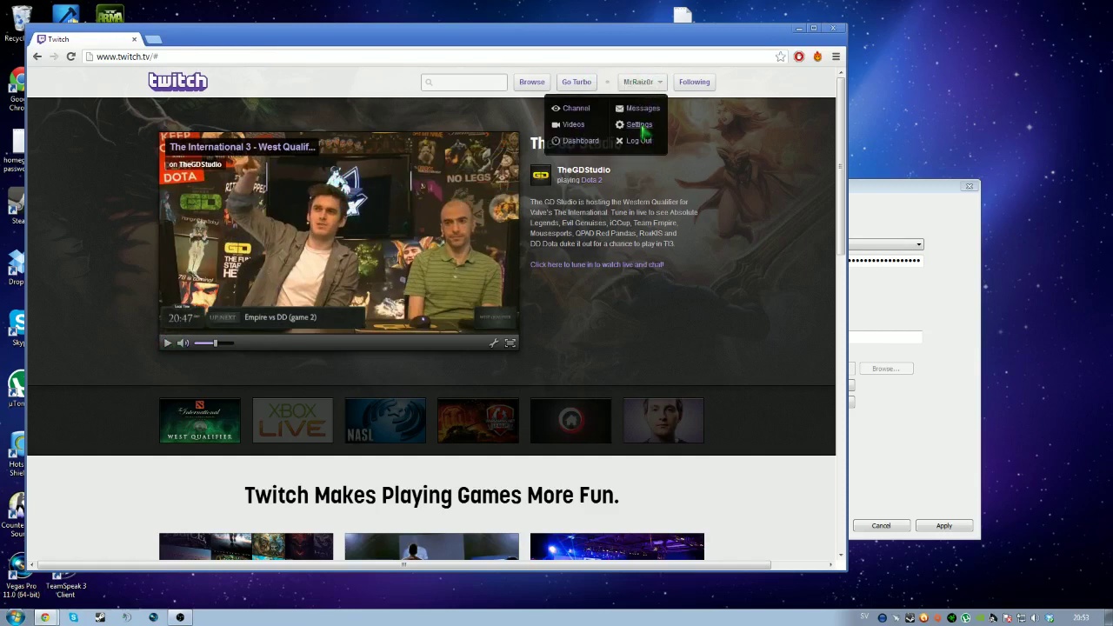
pyautogui.click(642, 127)
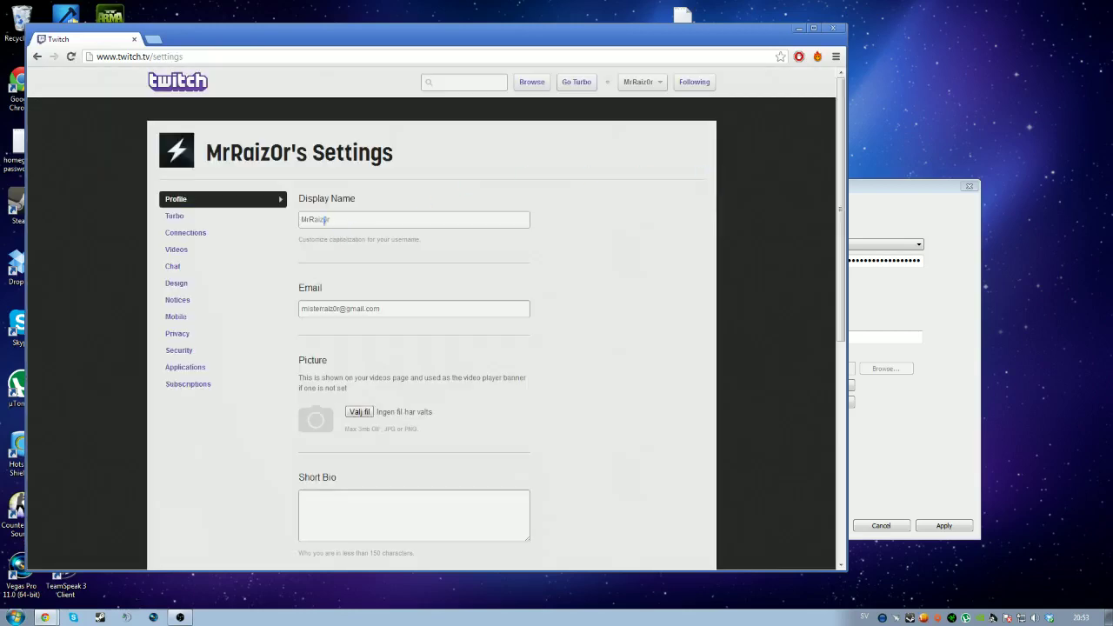
pyautogui.click(177, 250)
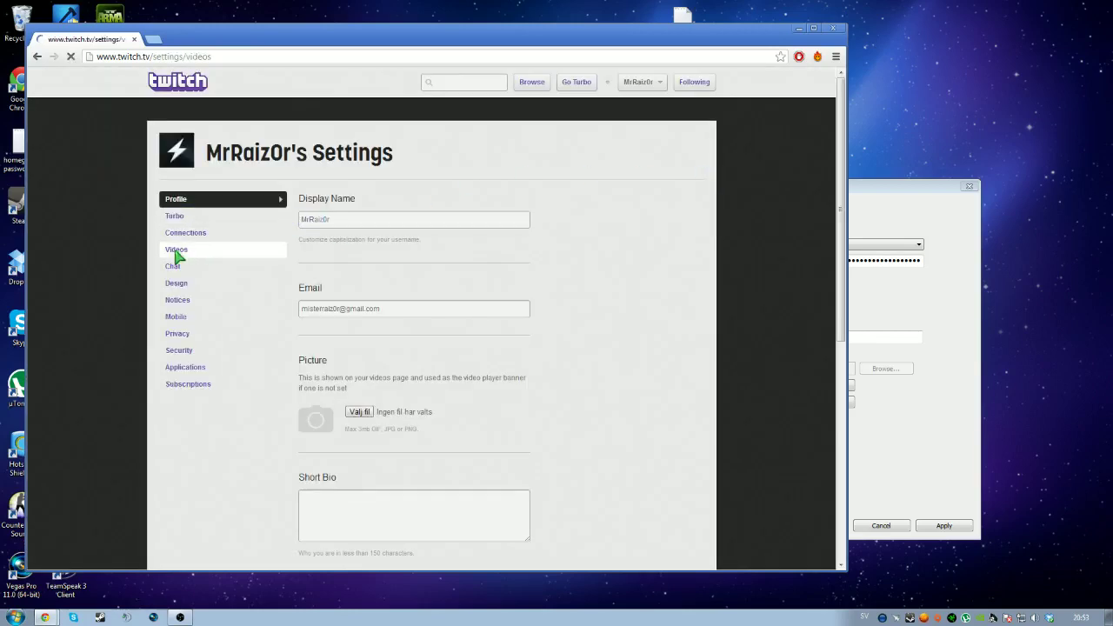
pyautogui.scroll(-3, 426, 294)
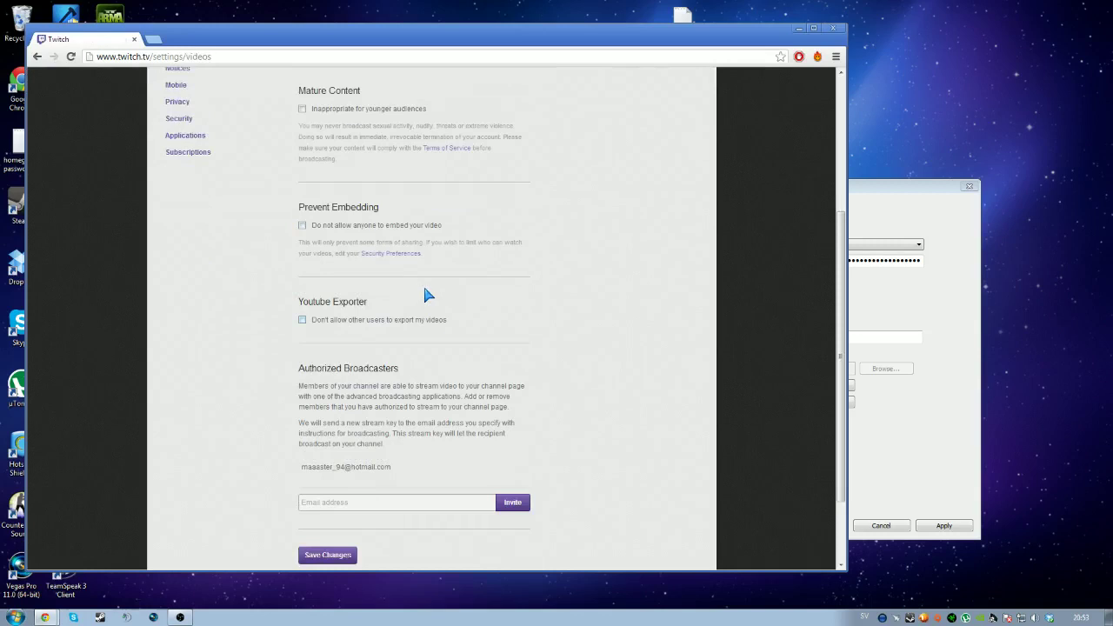
pyautogui.scroll(-1, 426, 294)
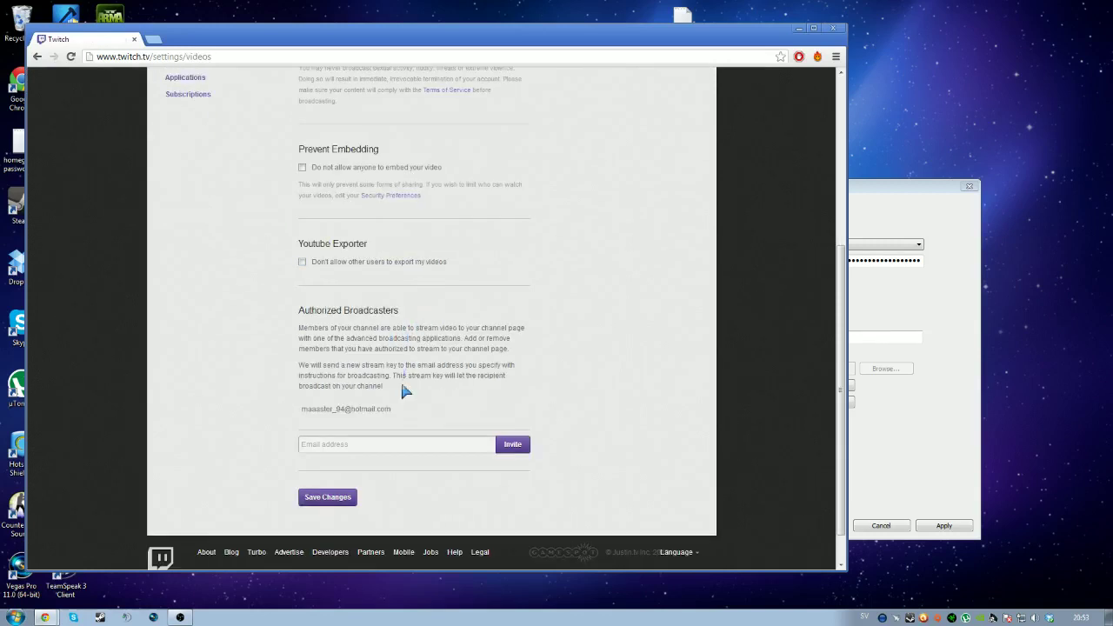
pyautogui.click(387, 445)
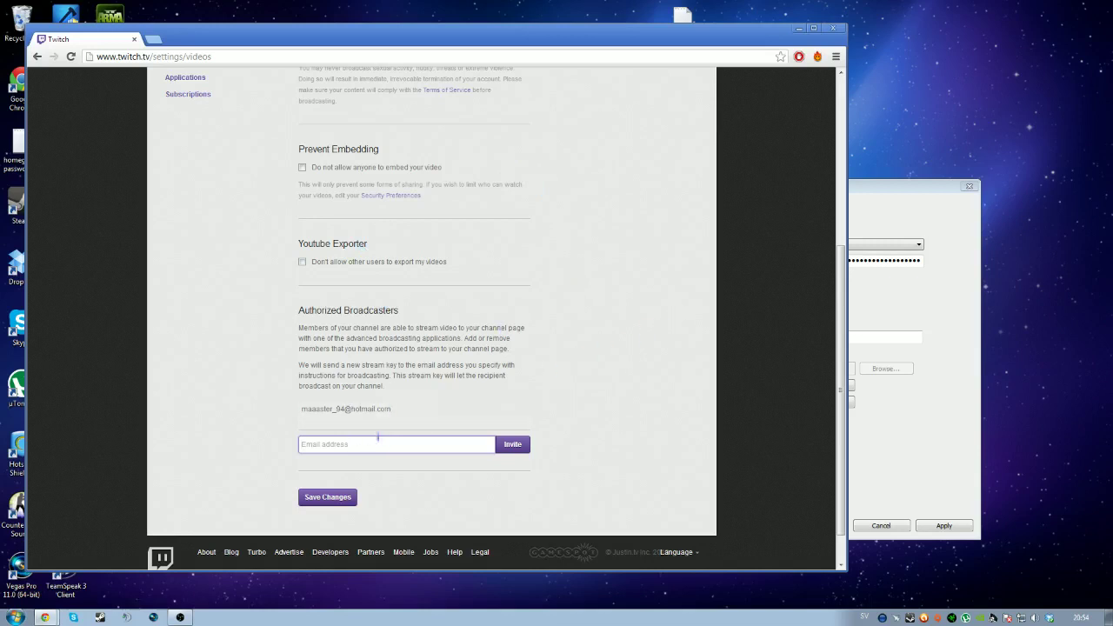
# - Paste the new stream key over the old one in OBS's Stream Key field
pyautogui.click(942, 300)
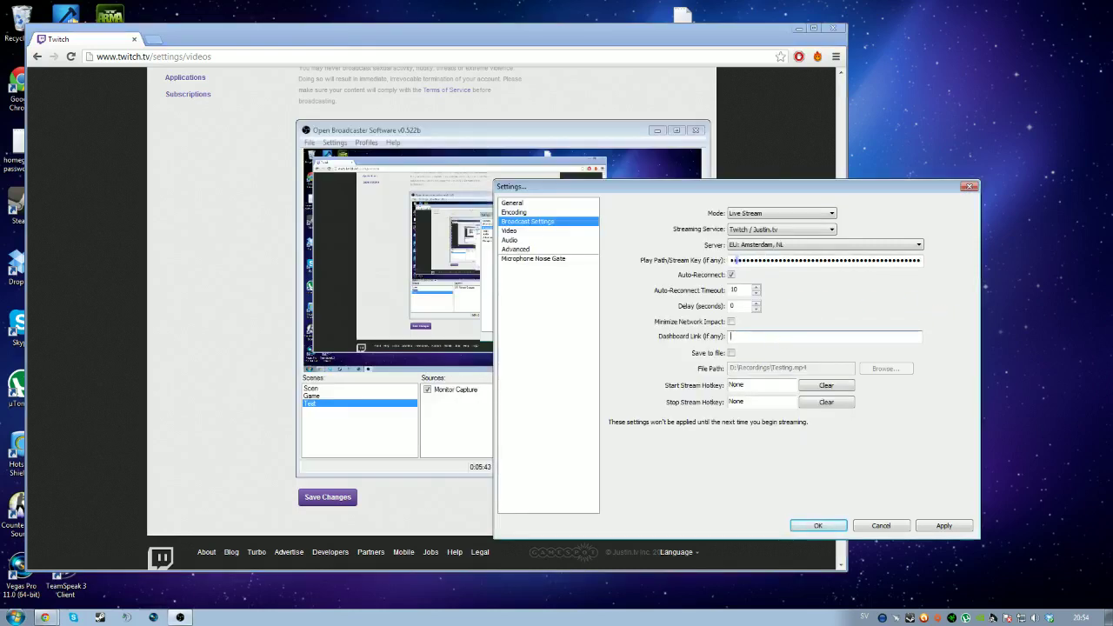
pyautogui.moveTo(736, 260); pyautogui.dragTo(931, 260)
pyautogui.hotkey('ctrl', 'v')
pyautogui.click(609, 137)
pyautogui.click(739, 79)
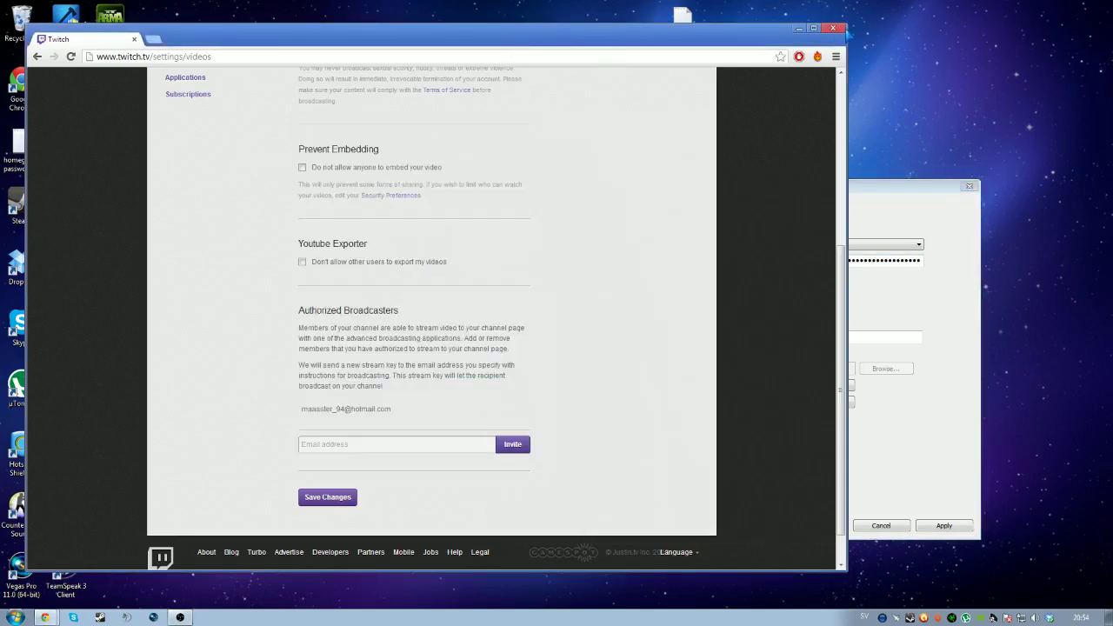
# - Close Chrome and move the Settings dialog aside to uncover the OBS main controls
pyautogui.click(833, 29)
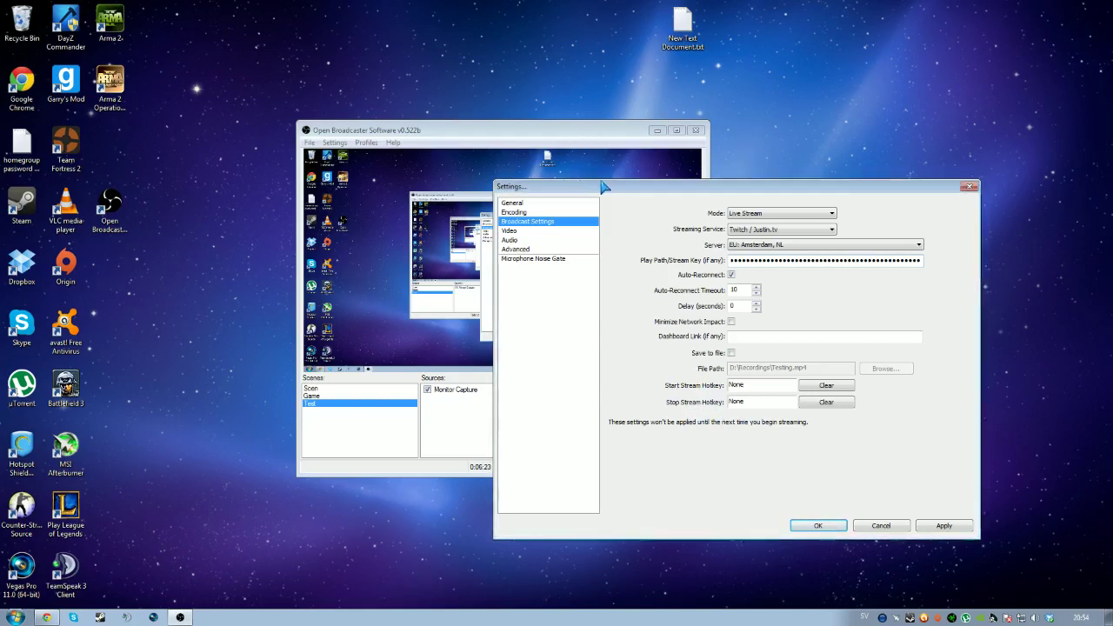
pyautogui.moveTo(615, 188); pyautogui.dragTo(758, 208)
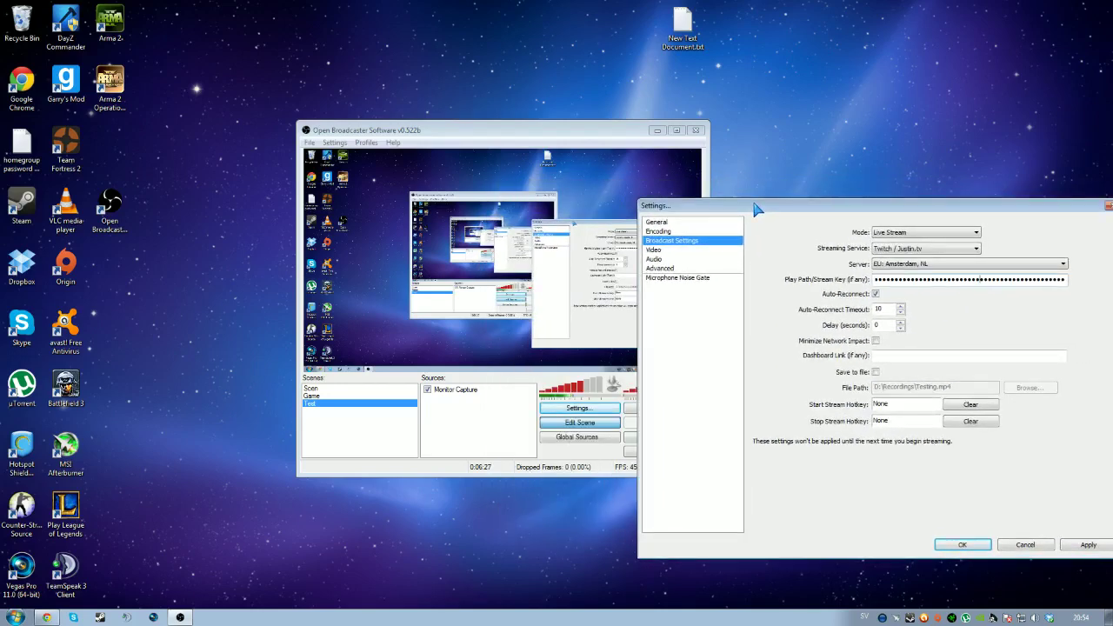
pyautogui.moveTo(757, 209); pyautogui.dragTo(621, 181)
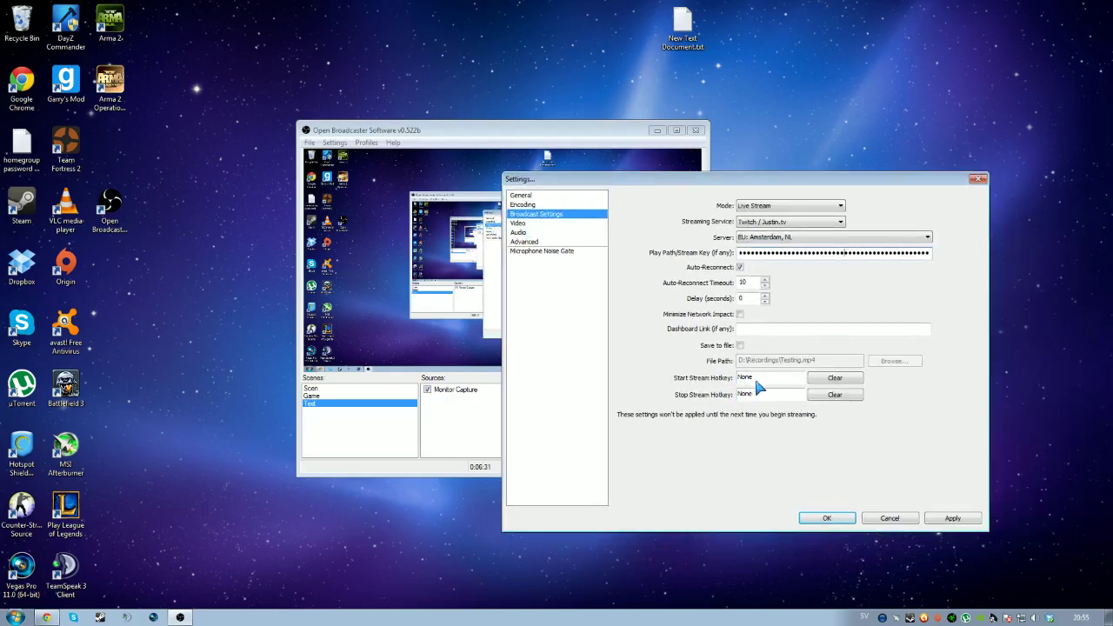
pyautogui.moveTo(648, 185); pyautogui.dragTo(878, 186)
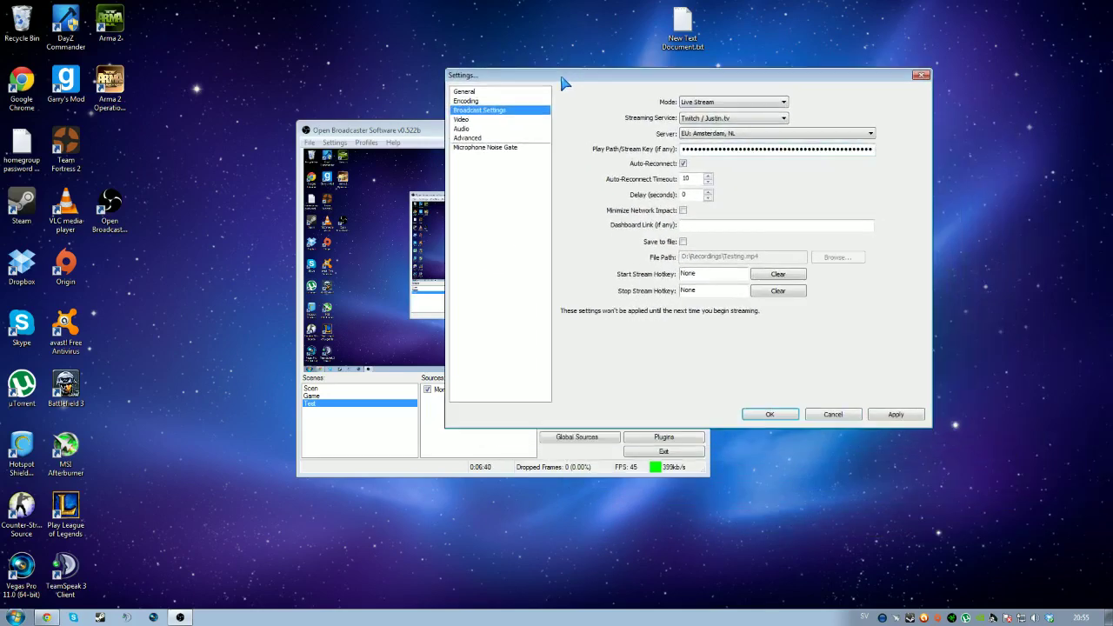
# - Open the Video settings page, declining to save the broadcast changes
pyautogui.click(465, 120)
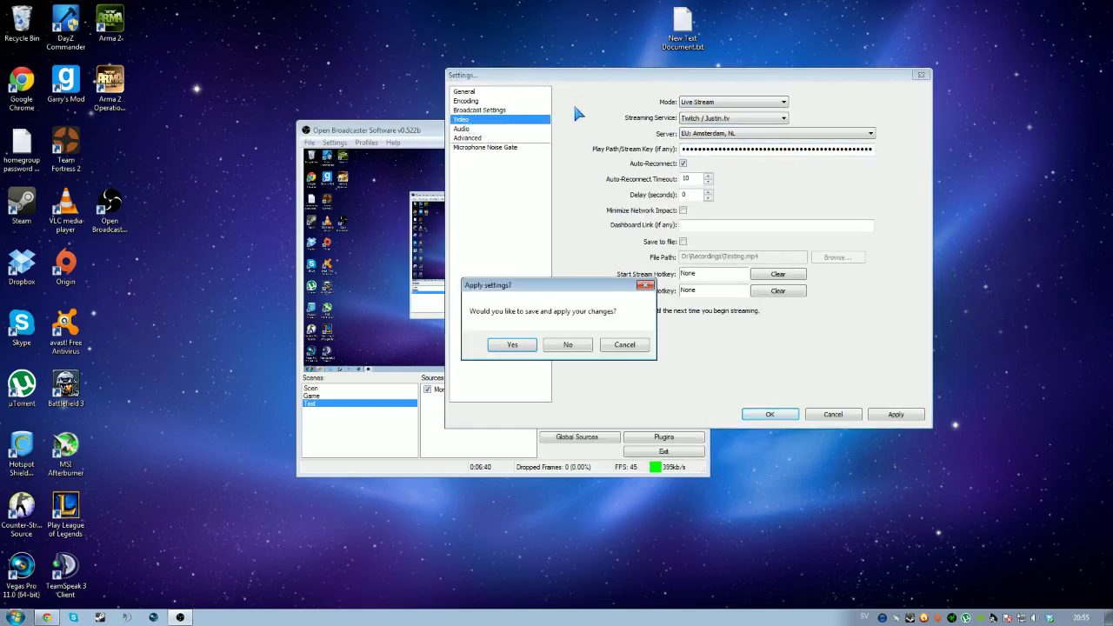
pyautogui.click(569, 345)
pyautogui.moveTo(690, 75); pyautogui.dragTo(683, 127)
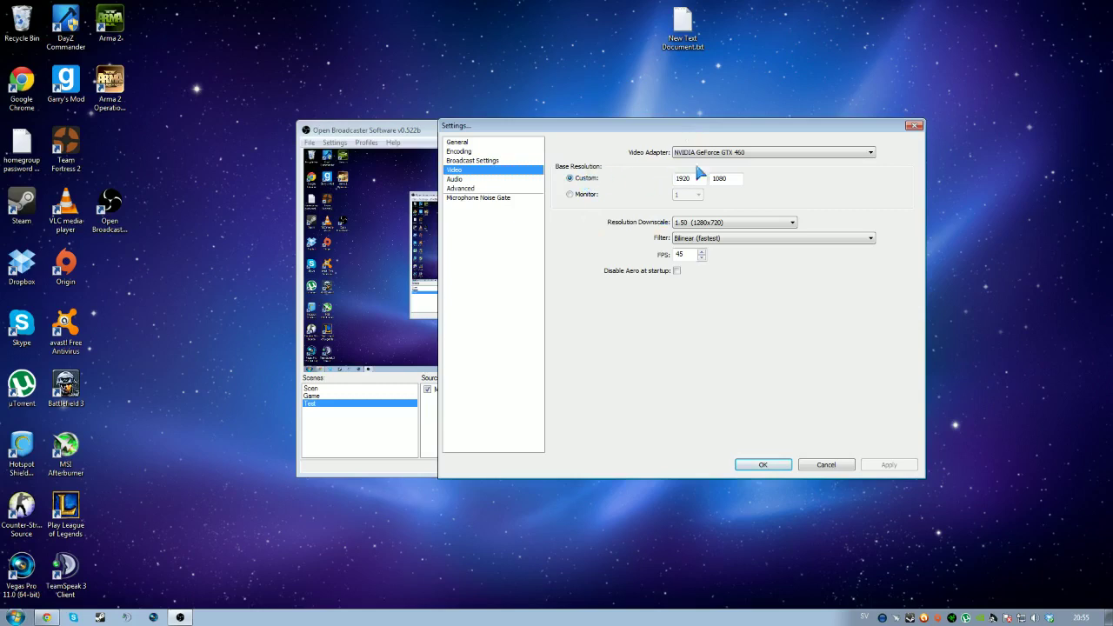
# - Keep NVIDIA GeForce GTX 460 as the video adapter
pyautogui.click(749, 153)
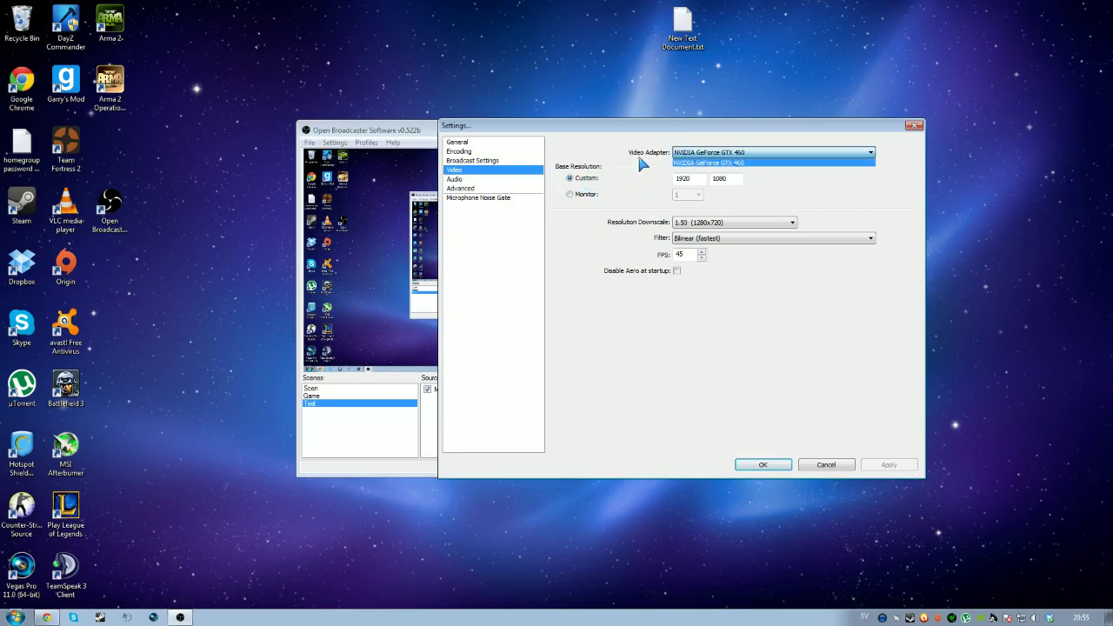
pyautogui.click(721, 163)
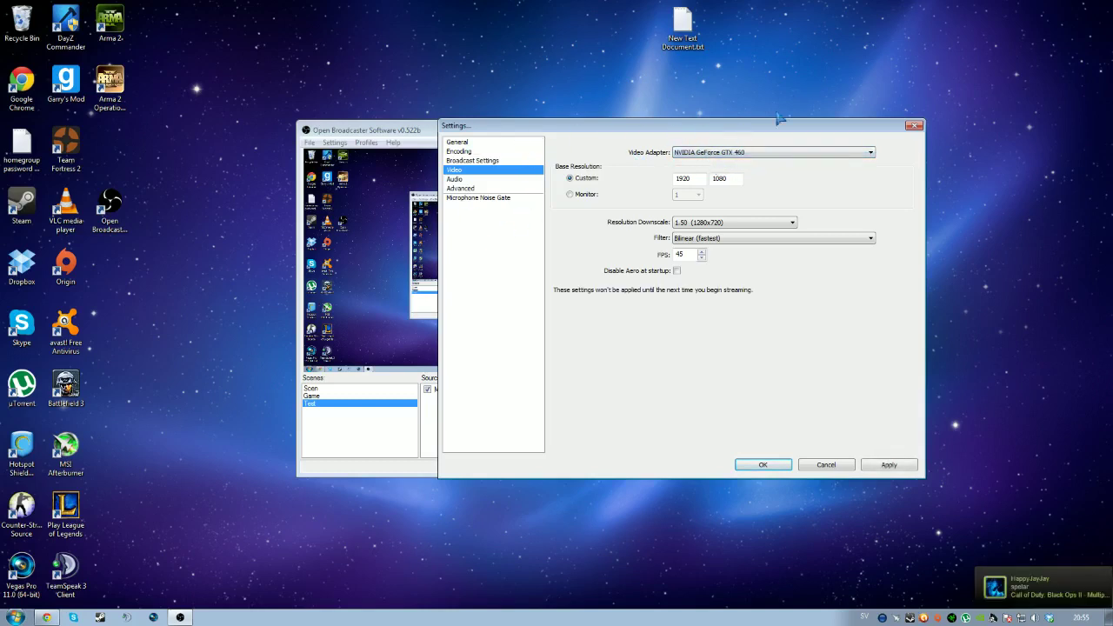
pyautogui.click(714, 156)
pyautogui.click(716, 164)
pyautogui.click(749, 158)
pyautogui.click(745, 162)
pyautogui.click(747, 164)
pyautogui.click(743, 166)
pyautogui.click(738, 160)
pyautogui.click(735, 160)
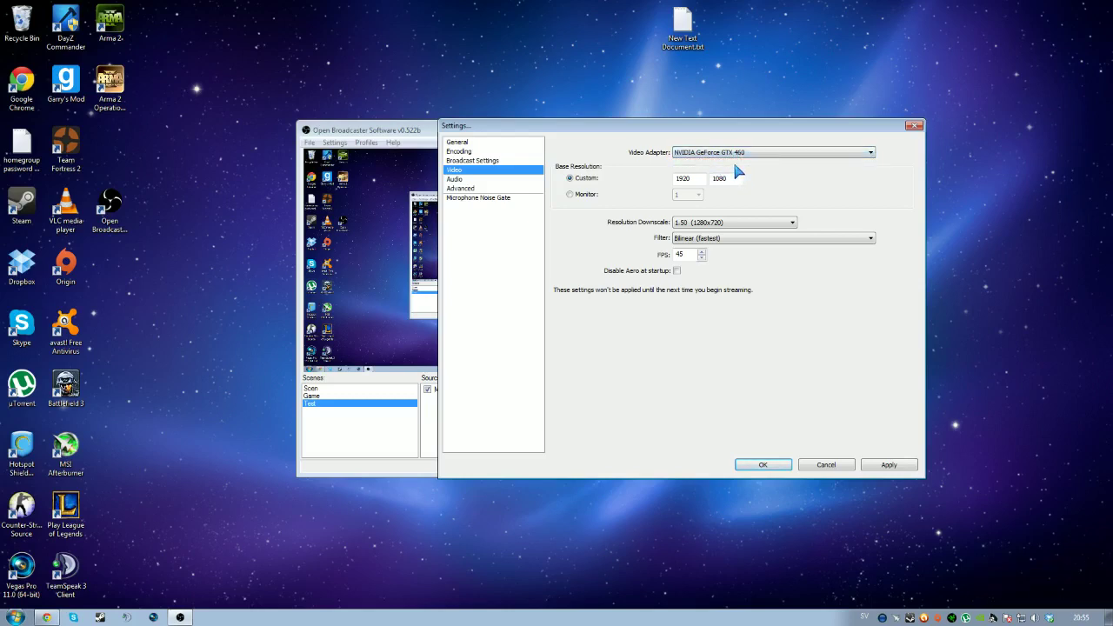
# - Set the base resolution back to Custom 1920x1080
pyautogui.click(581, 195)
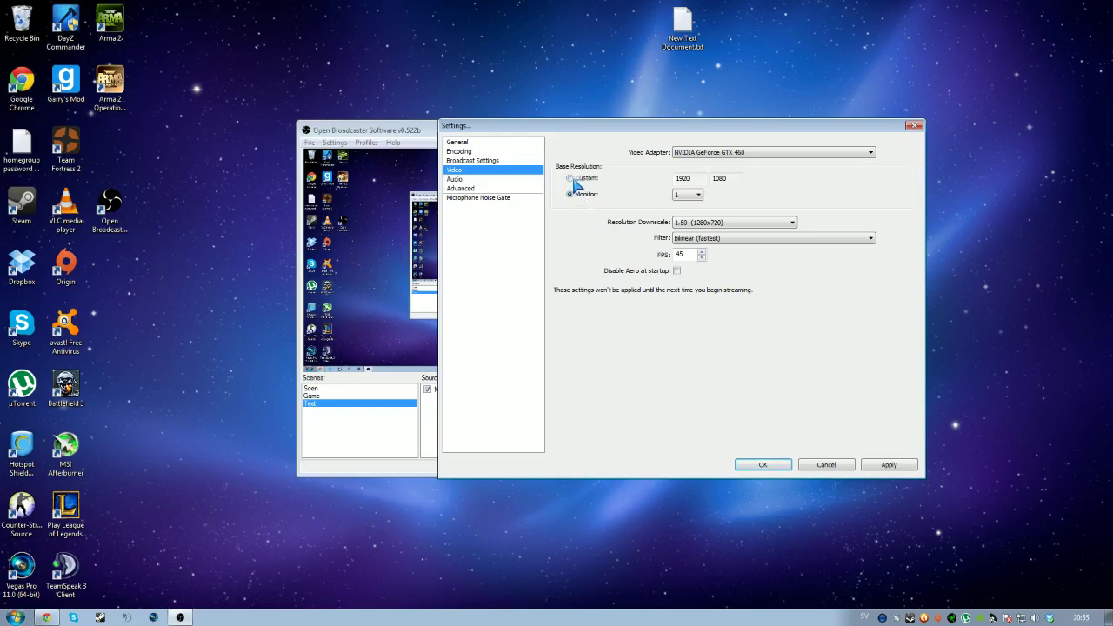
pyautogui.click(571, 178)
pyautogui.moveTo(702, 183); pyautogui.dragTo(651, 182)
pyautogui.press('Tab')
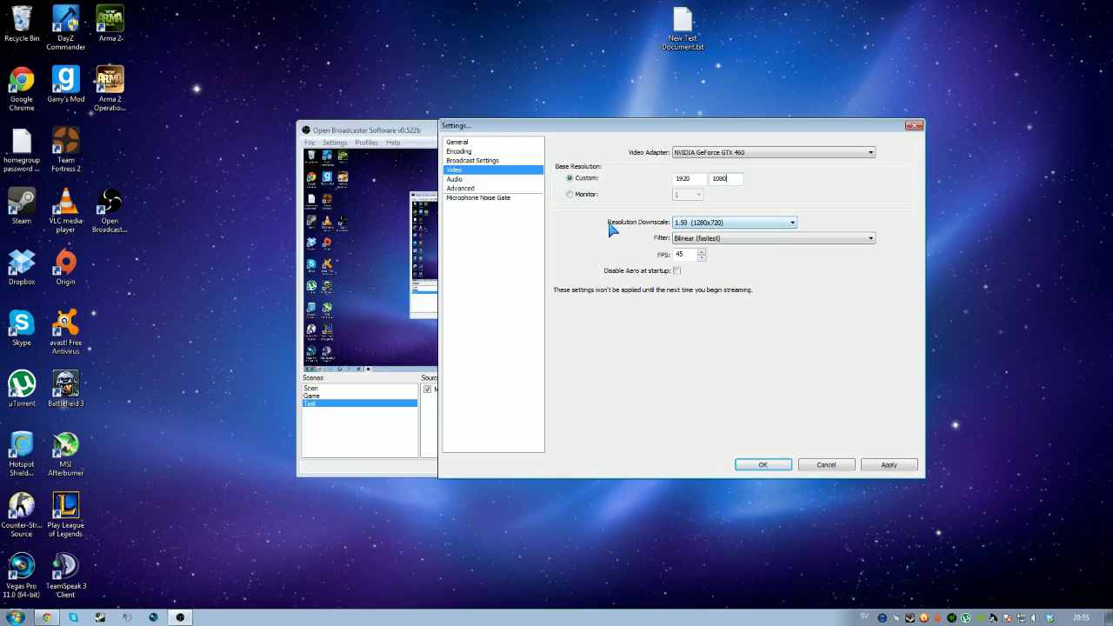
pyautogui.click(737, 223)
pyautogui.click(748, 223)
# - Enter 45 as the FPS value
pyautogui.doubleClick(681, 254)
pyautogui.click(691, 254)
pyautogui.doubleClick(680, 254)
pyautogui.write('45')
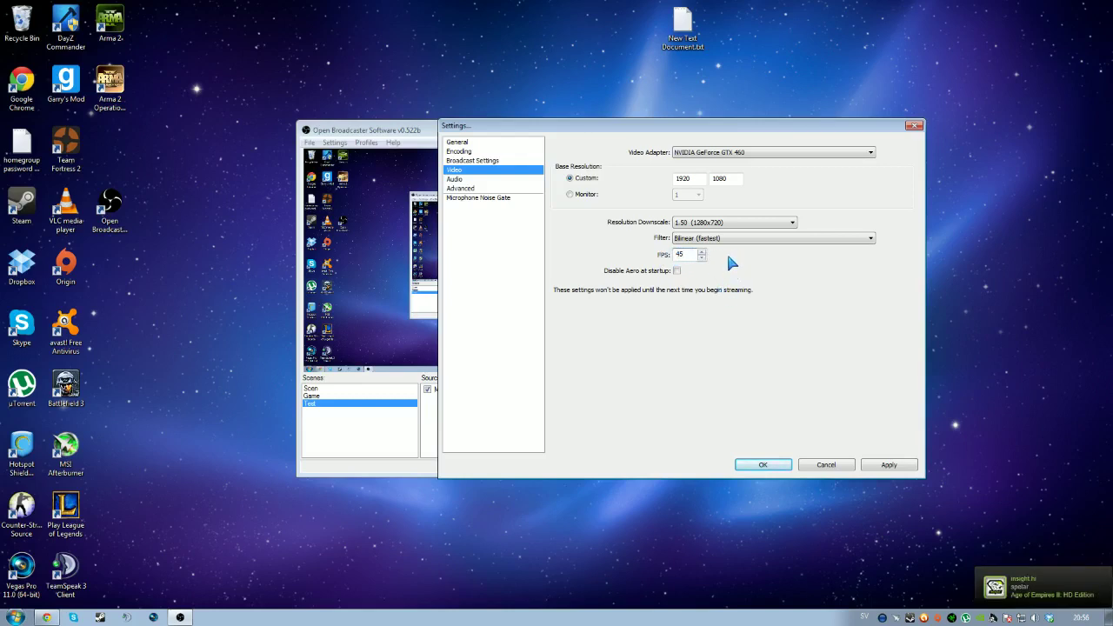
# - Keep the Bilinear filter and the 1.50 (1280x720) downscale
pyautogui.click(715, 239)
pyautogui.click(715, 245)
pyautogui.click(733, 222)
pyautogui.click(713, 250)
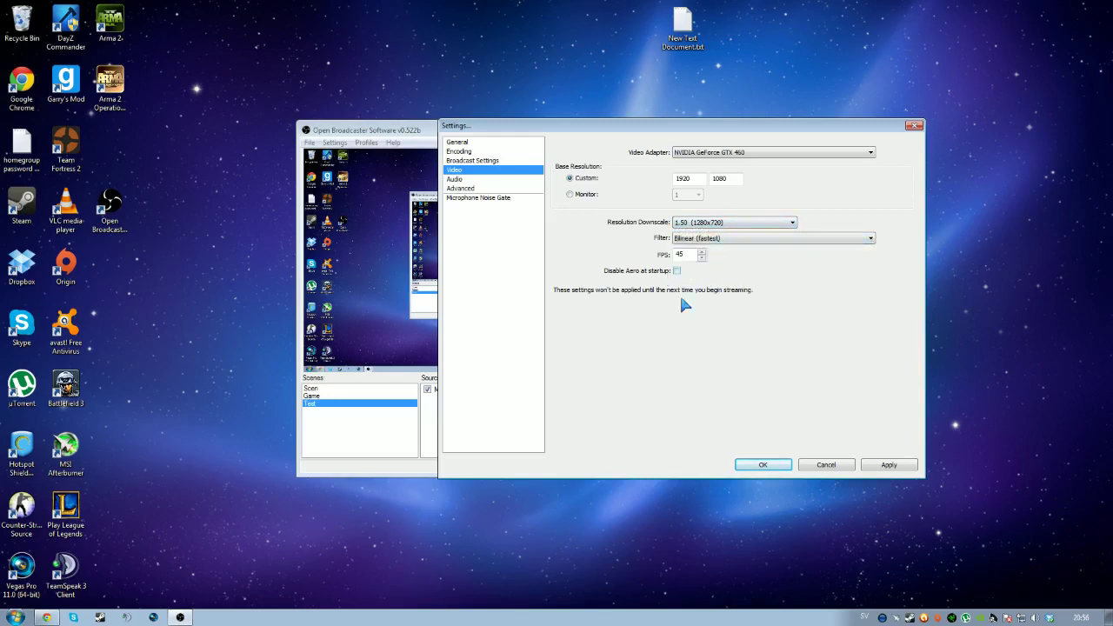
# - Open the Audio settings page, declining to save the video changes
pyautogui.click(459, 179)
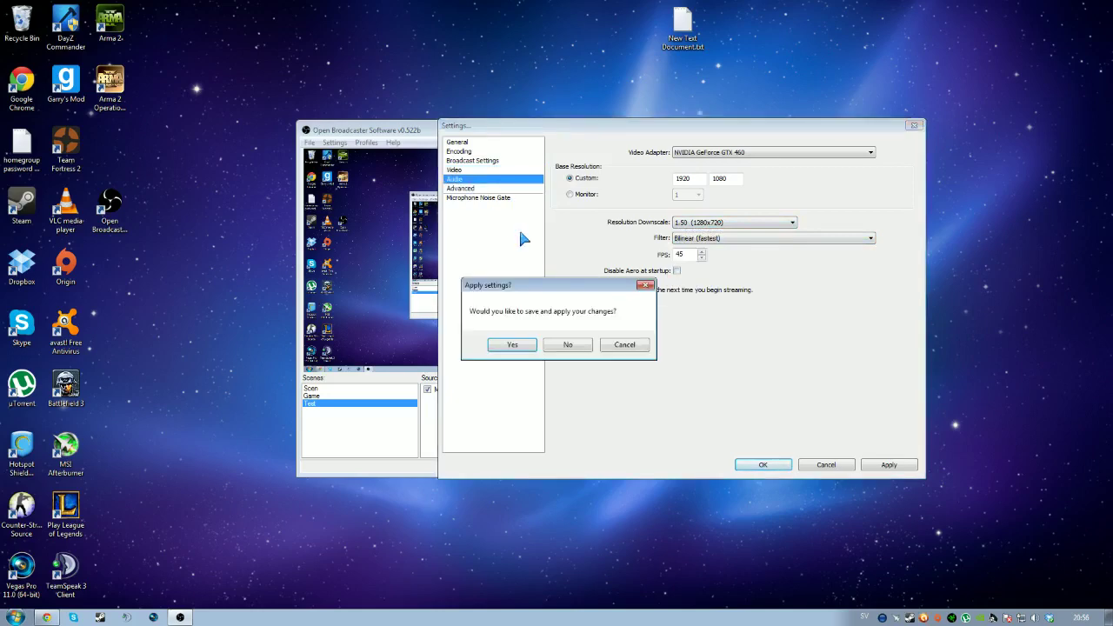
pyautogui.click(571, 348)
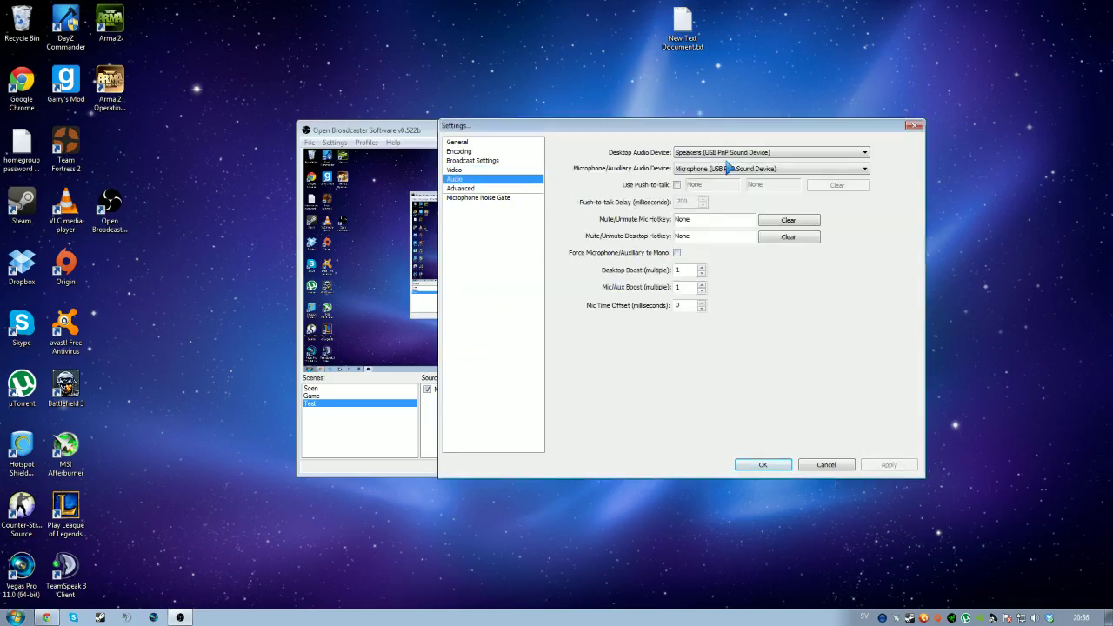
pyautogui.moveTo(628, 132)
pyautogui.mouseDown()
pyautogui.moveTo(628, 143)
pyautogui.moveTo(635, 131)
pyautogui.moveTo(619, 134)
pyautogui.mouseUp()
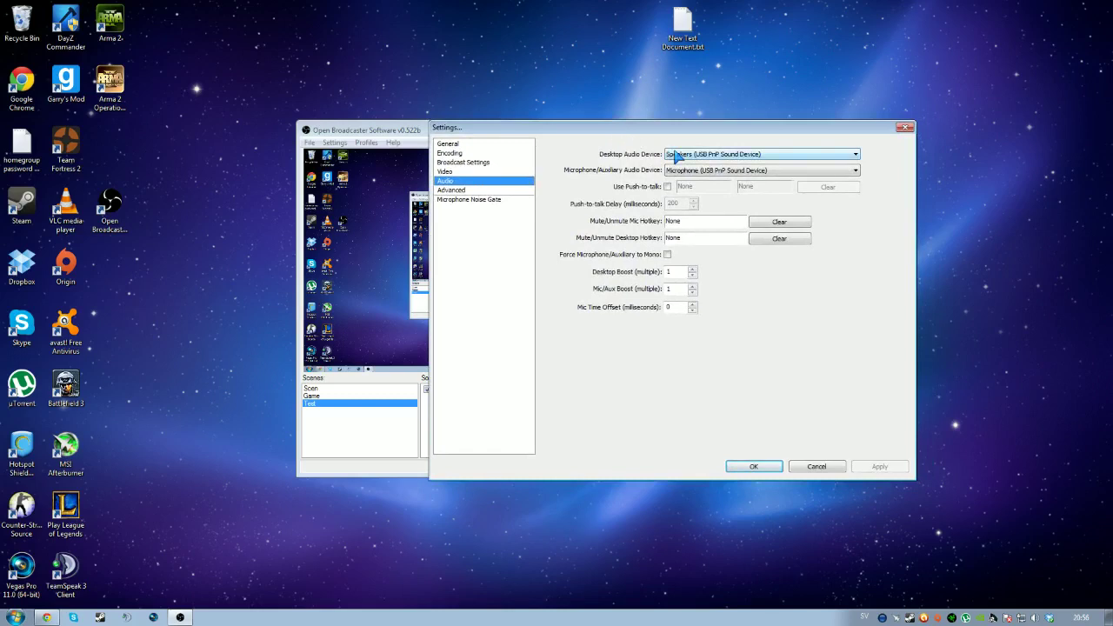
# - Use USB PnP Sound Device for desktop audio and microphone, then go to Advanced
pyautogui.click(706, 156)
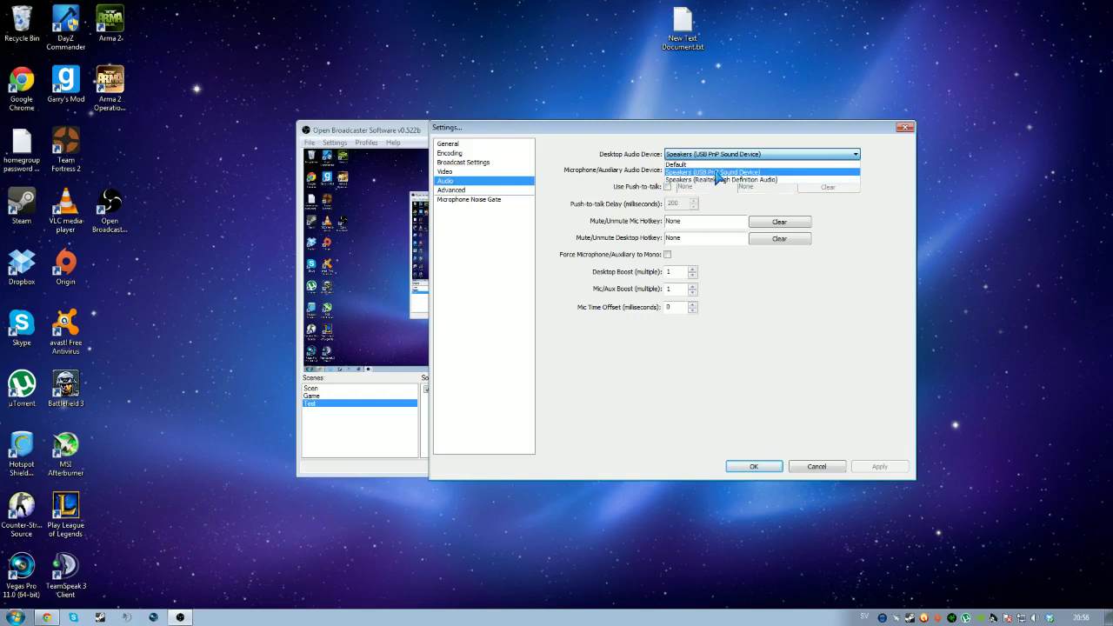
pyautogui.click(717, 172)
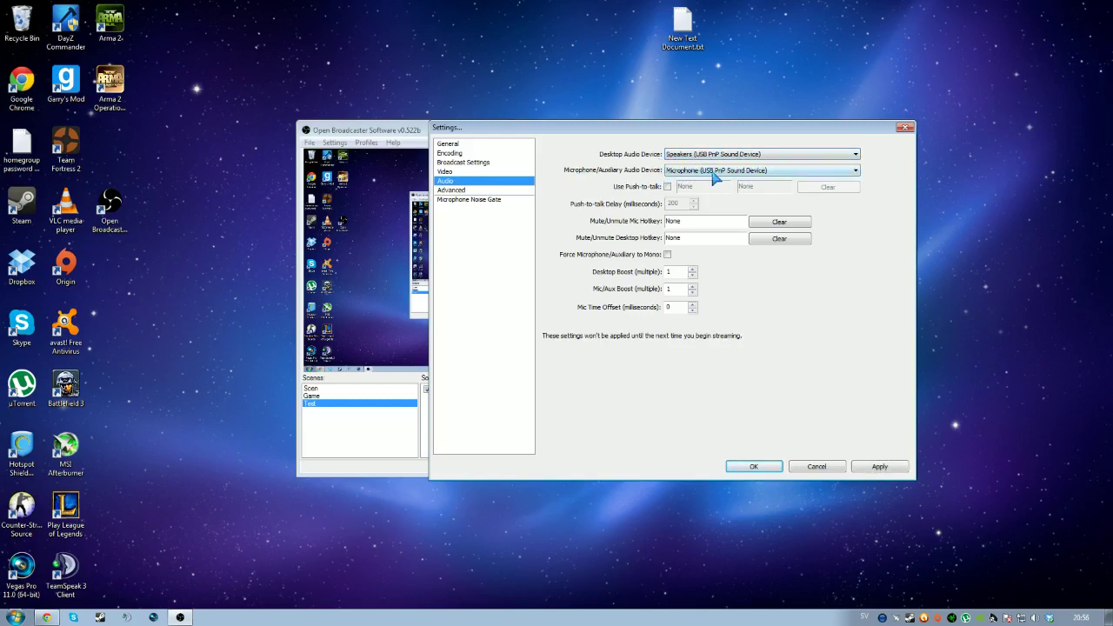
pyautogui.click(711, 173)
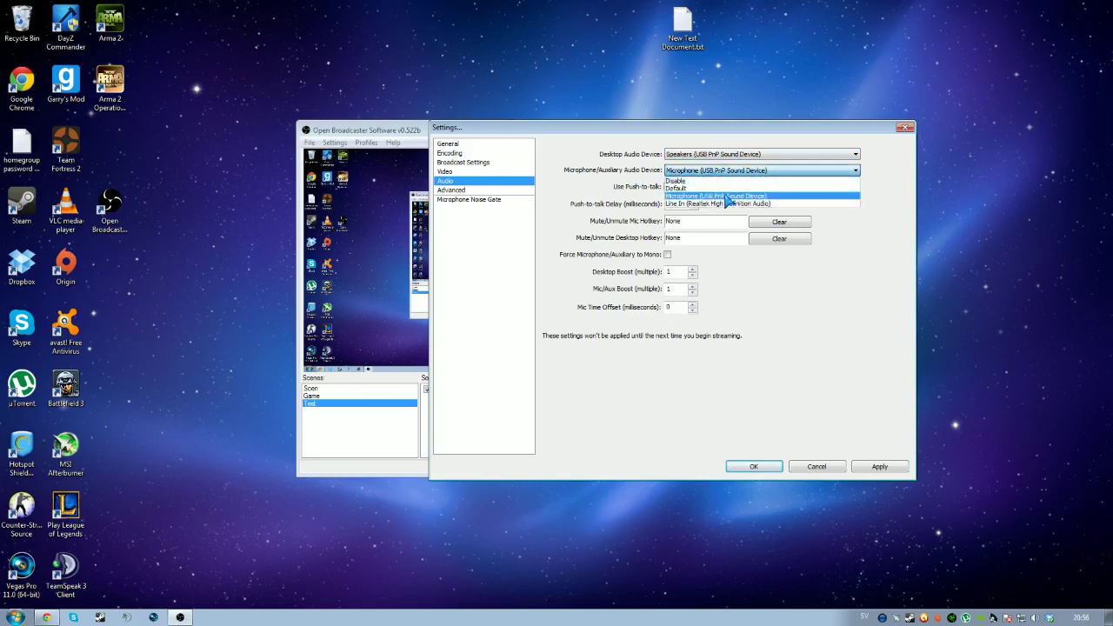
pyautogui.click(727, 197)
pyautogui.click(736, 173)
pyautogui.click(737, 195)
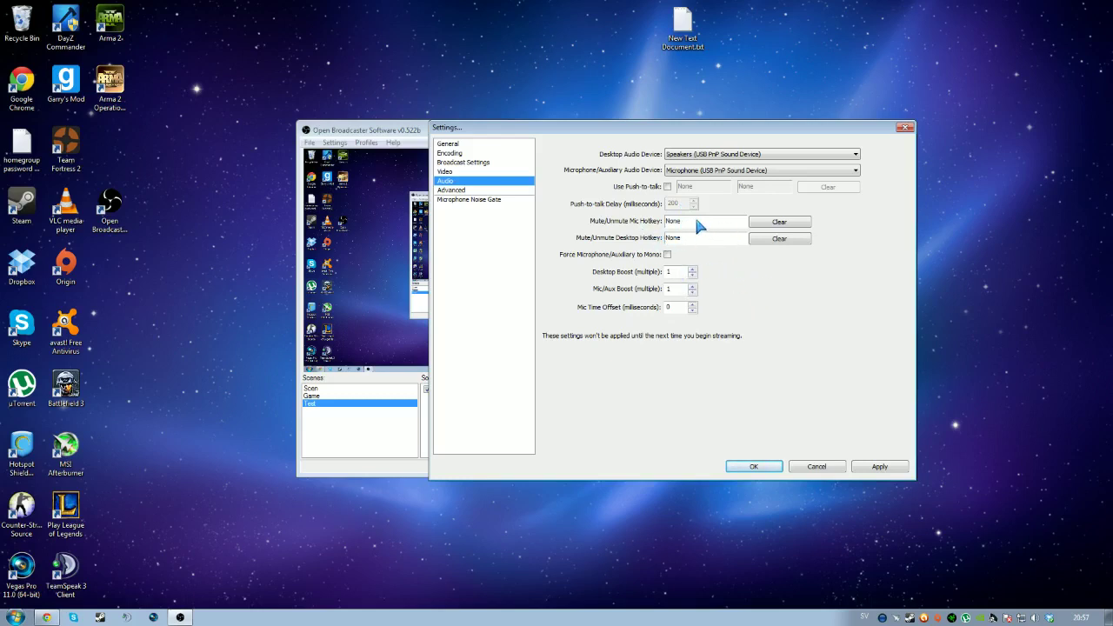
pyautogui.click(472, 191)
# - Discard the unsaved audio changes and confirm the x264 CPU preset stays at veryfast
pyautogui.click(574, 348)
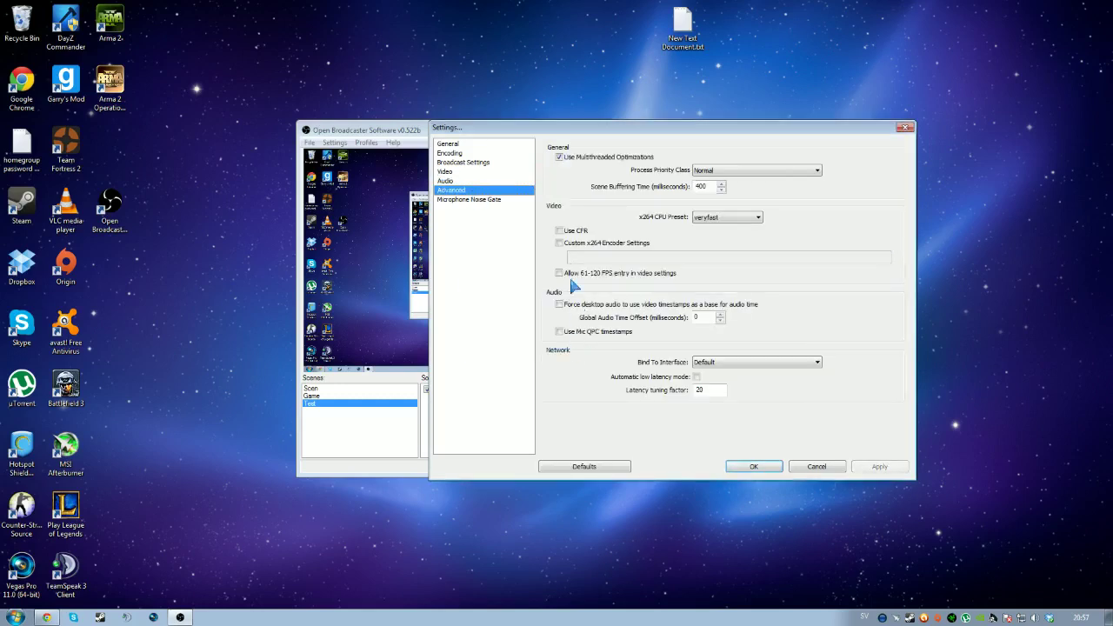
pyautogui.moveTo(623, 145); pyautogui.dragTo(664, 131)
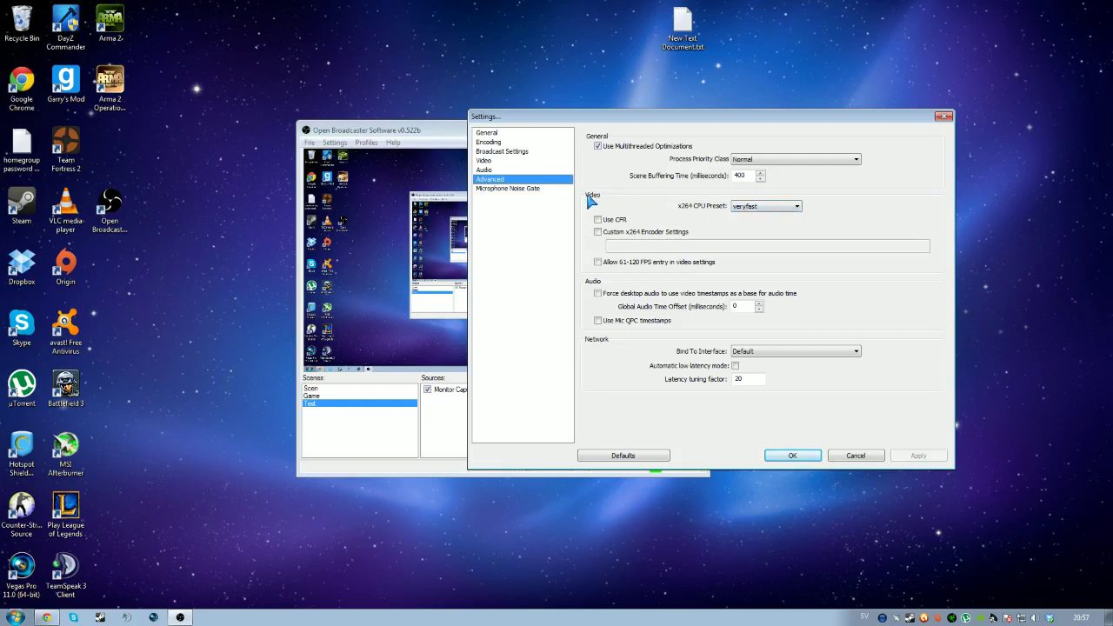
pyautogui.click(768, 207)
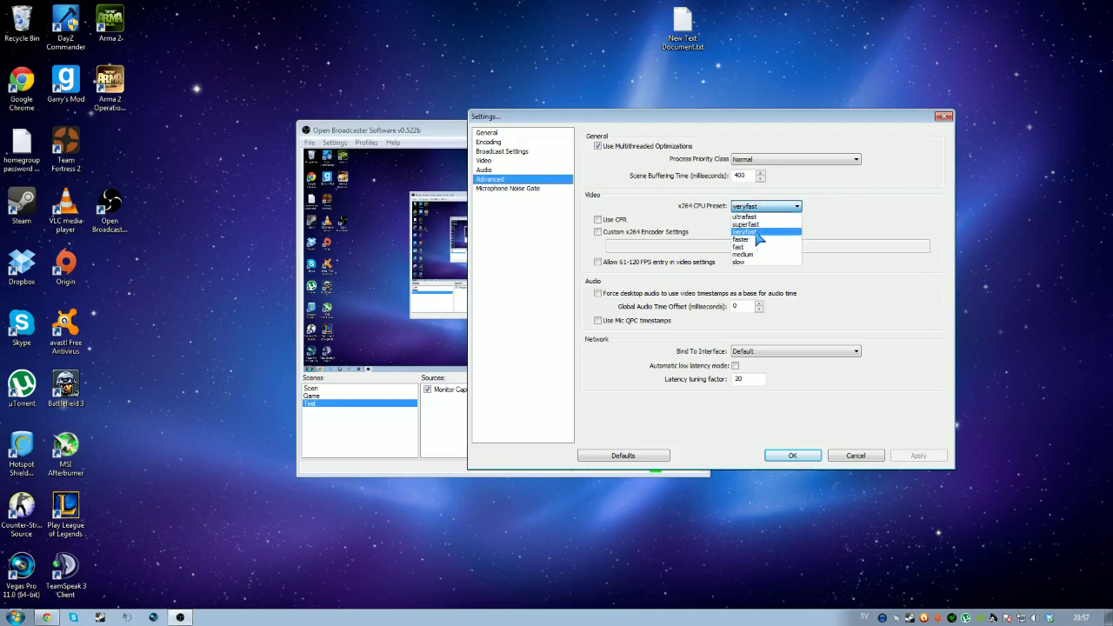
pyautogui.click(756, 234)
pyautogui.click(758, 209)
pyautogui.click(760, 209)
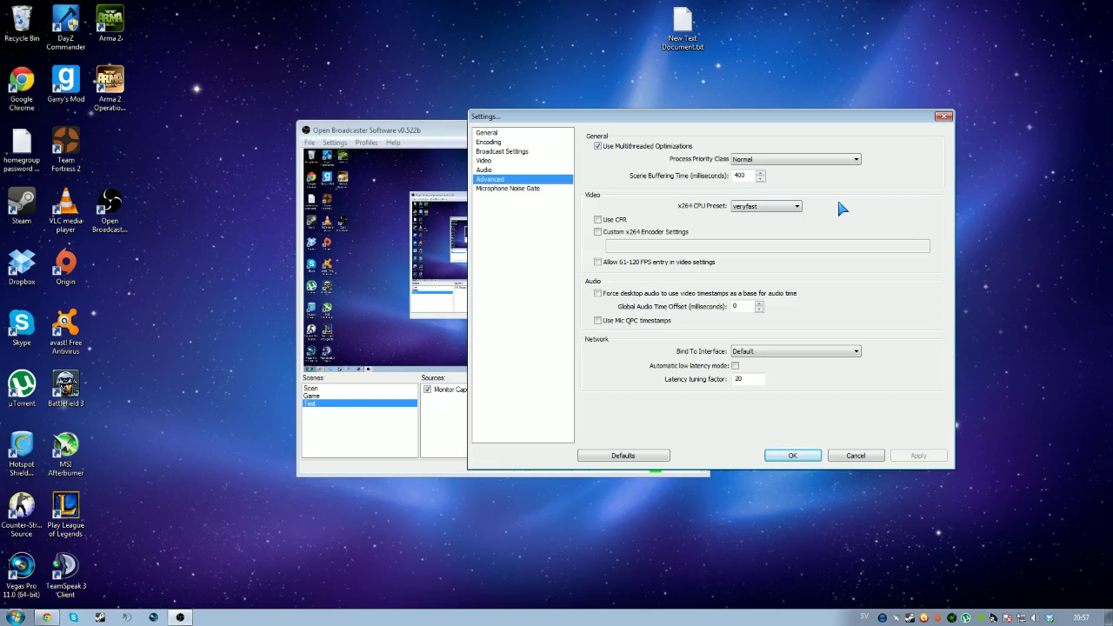
pyautogui.click(787, 207)
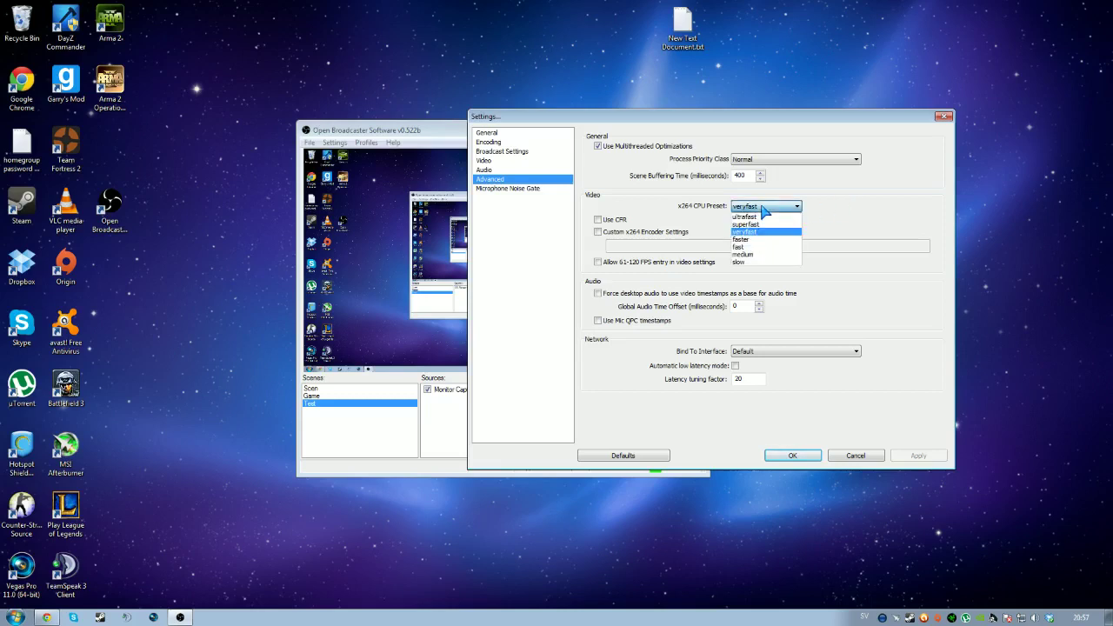
pyautogui.click(746, 232)
pyautogui.click(789, 209)
pyautogui.click(808, 210)
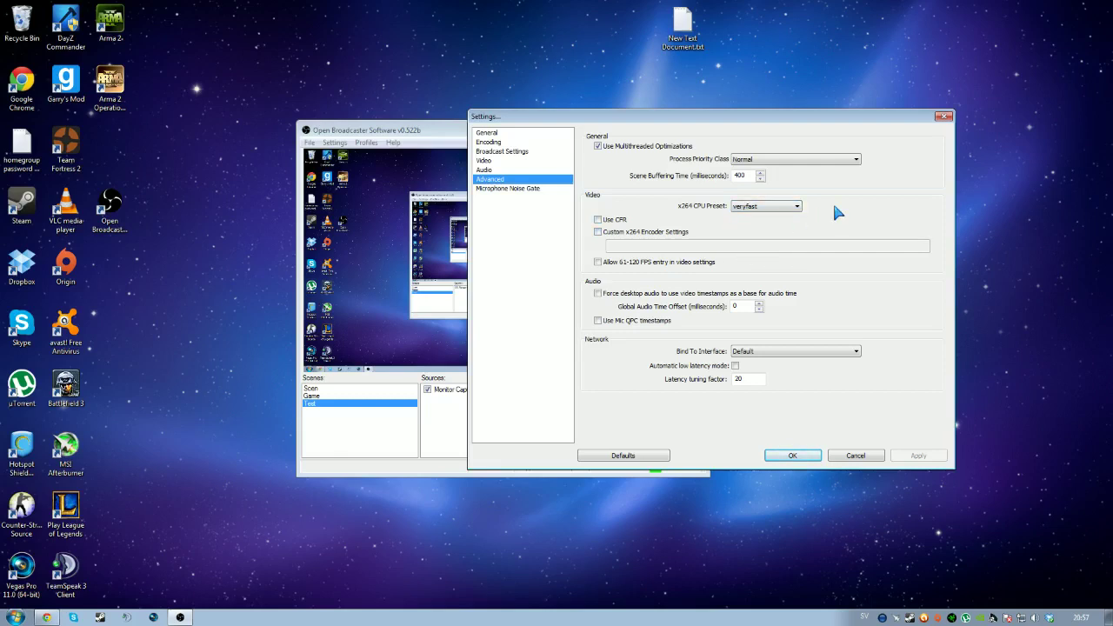
pyautogui.click(797, 207)
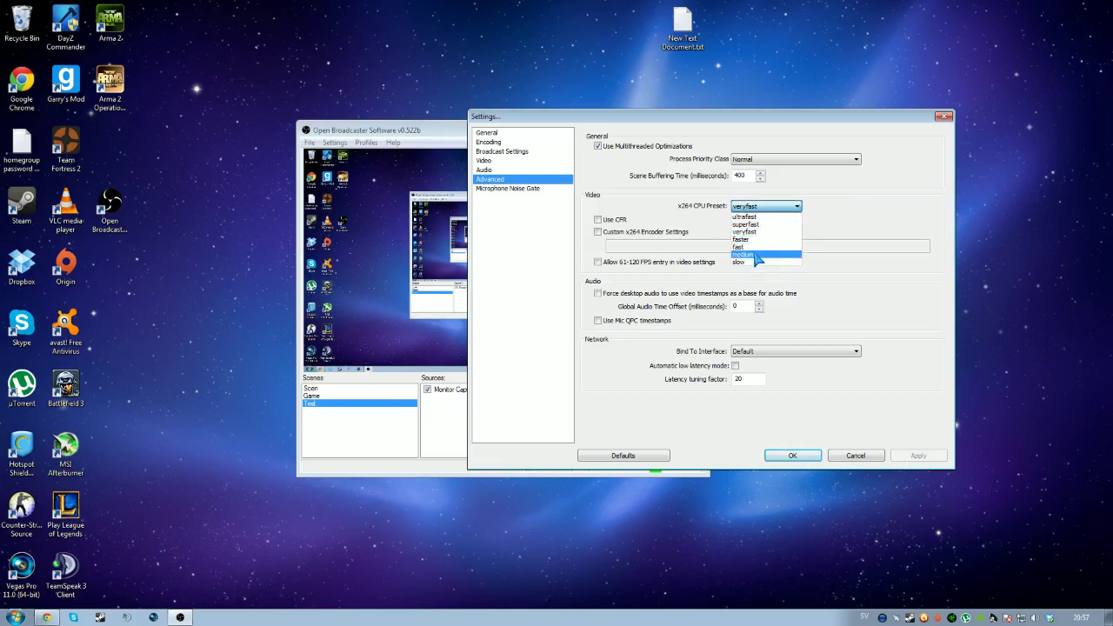
pyautogui.click(841, 210)
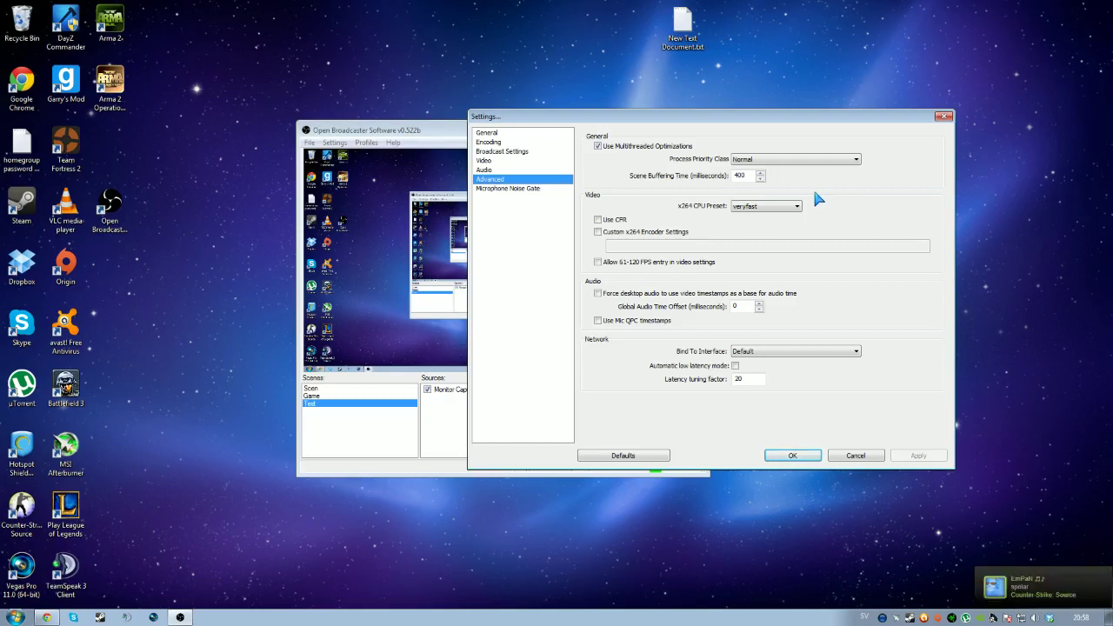
# - Recheck that the CPU preset is still veryfast, then bring up the Microphone Noise Gate page
pyautogui.click(765, 206)
pyautogui.click(756, 224)
pyautogui.click(778, 209)
pyautogui.click(809, 206)
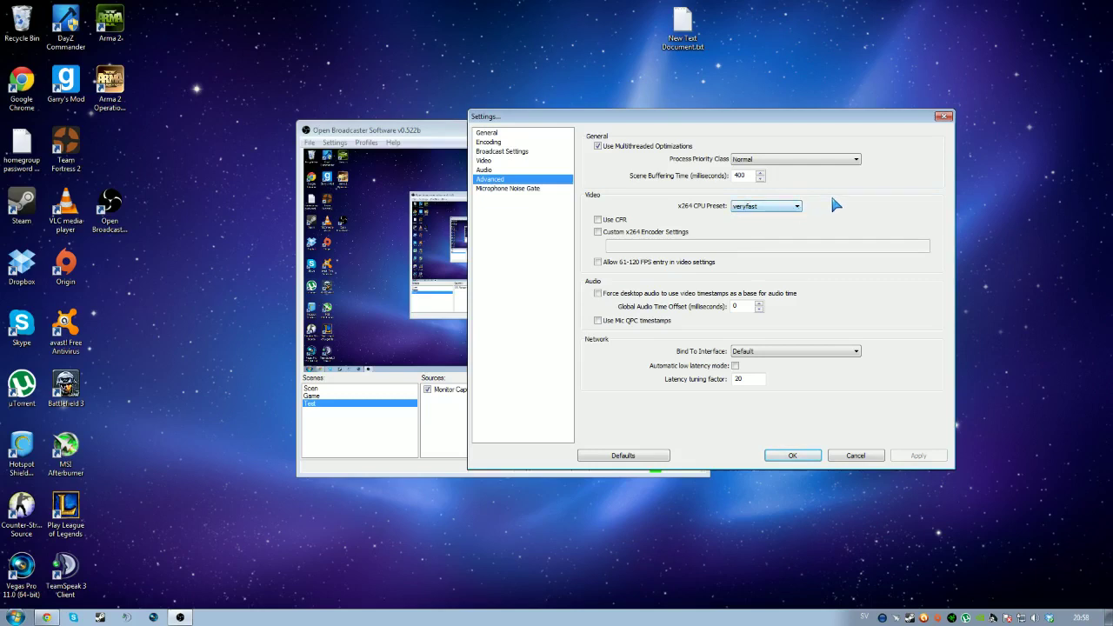
pyautogui.click(791, 206)
pyautogui.click(797, 206)
pyautogui.click(797, 206)
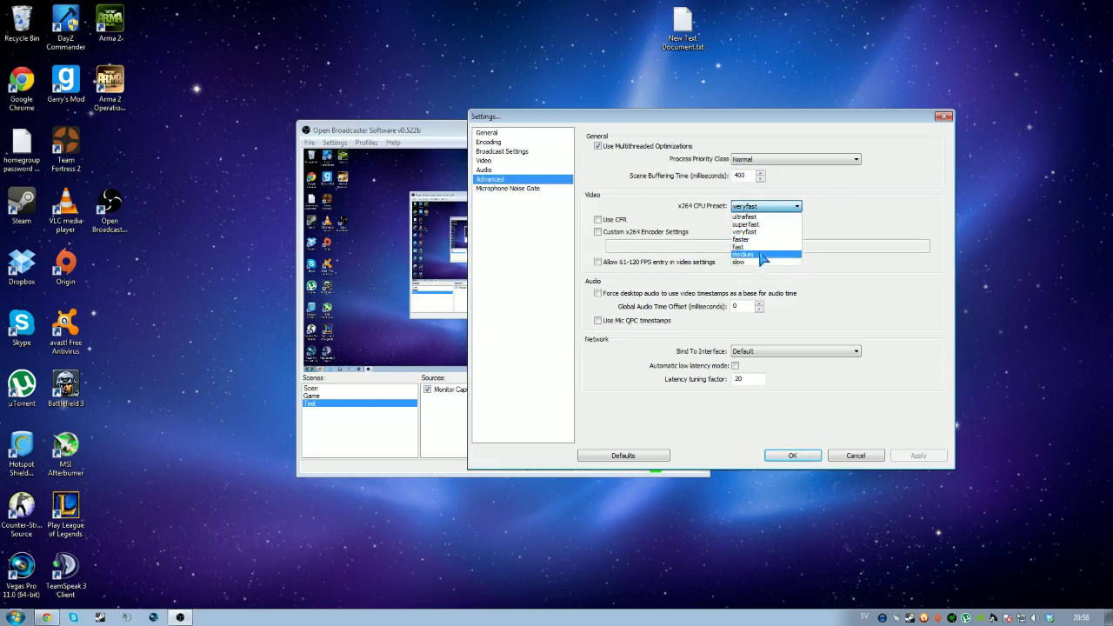
pyautogui.click(778, 206)
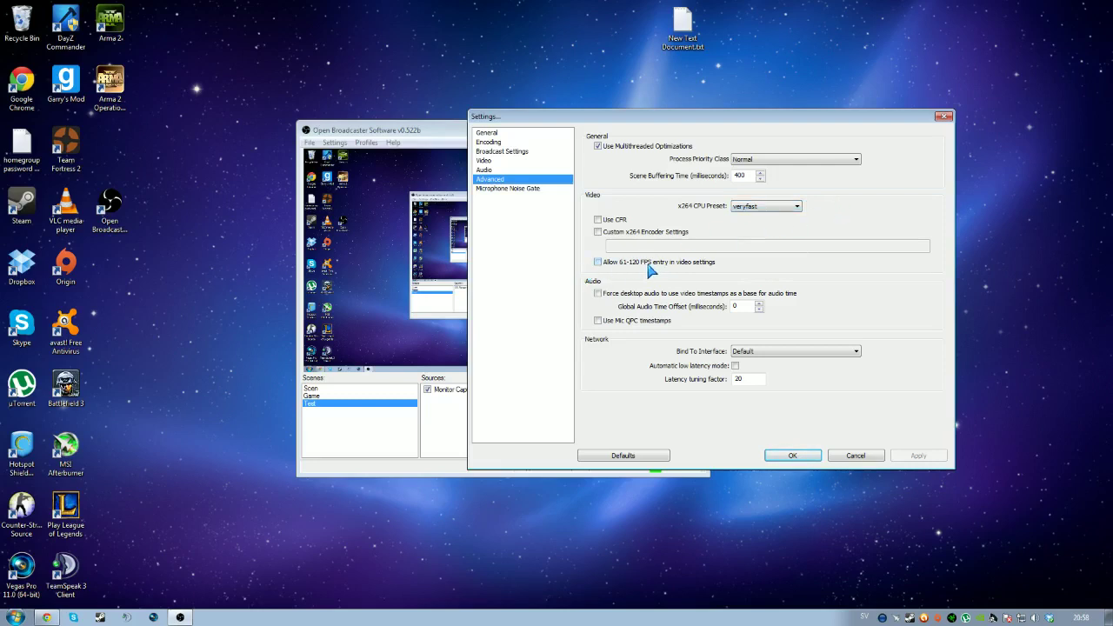
pyautogui.click(513, 192)
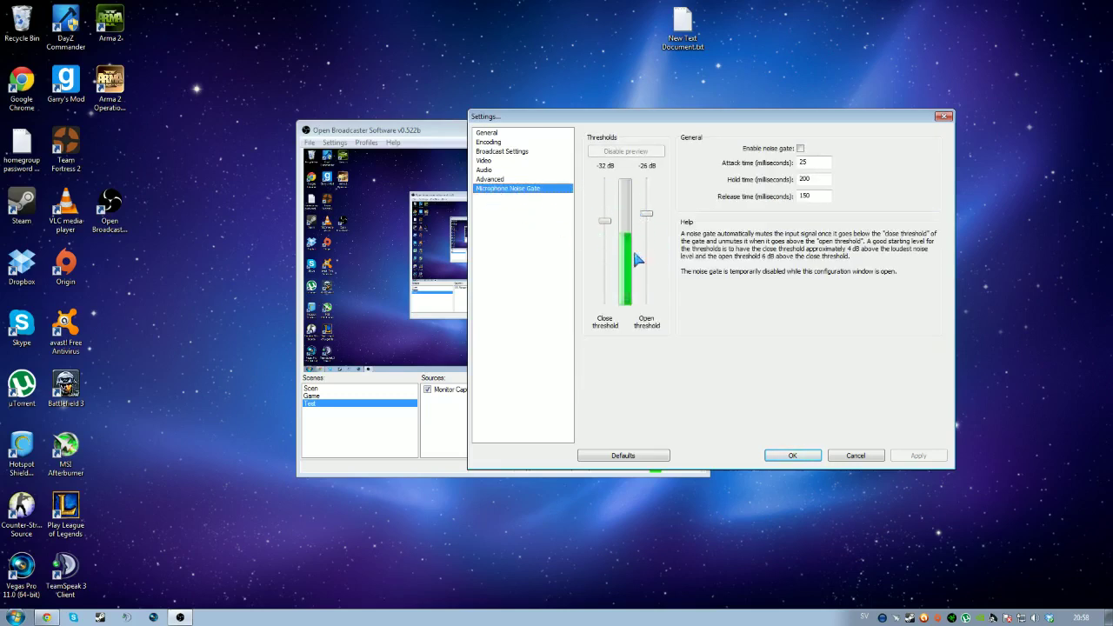
# - Cancel the settings, then reopen them at the Broadcast Settings page
pyautogui.click(856, 456)
pyautogui.moveTo(555, 128)
pyautogui.mouseDown()
pyautogui.moveTo(581, 131)
pyautogui.moveTo(557, 126)
pyautogui.moveTo(570, 126)
pyautogui.mouseUp()
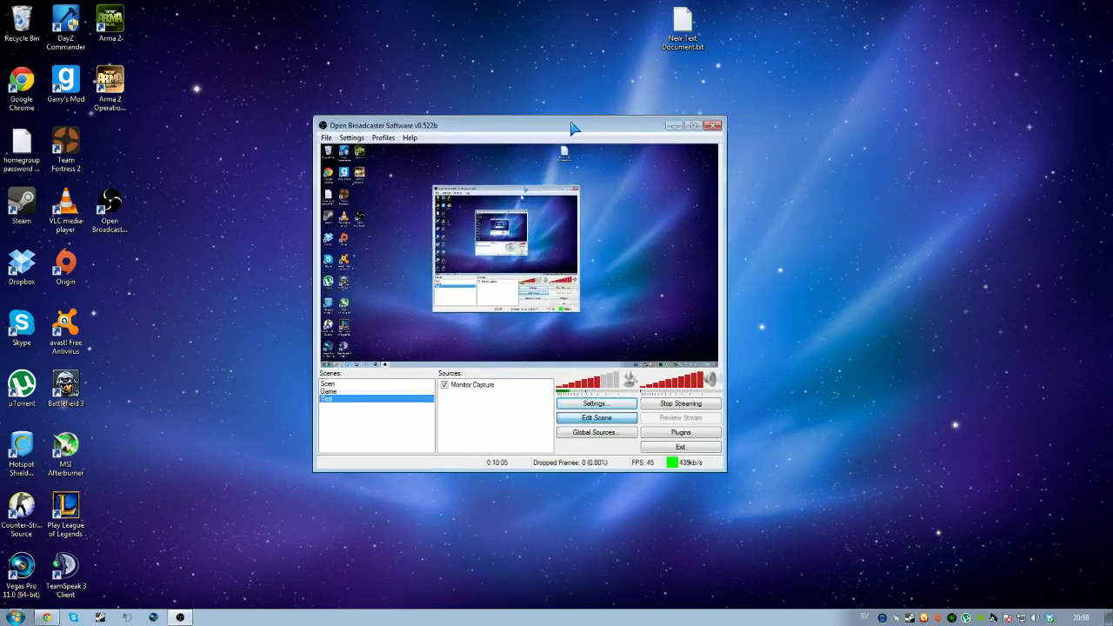
pyautogui.click(596, 403)
pyautogui.moveTo(512, 123); pyautogui.dragTo(671, 124)
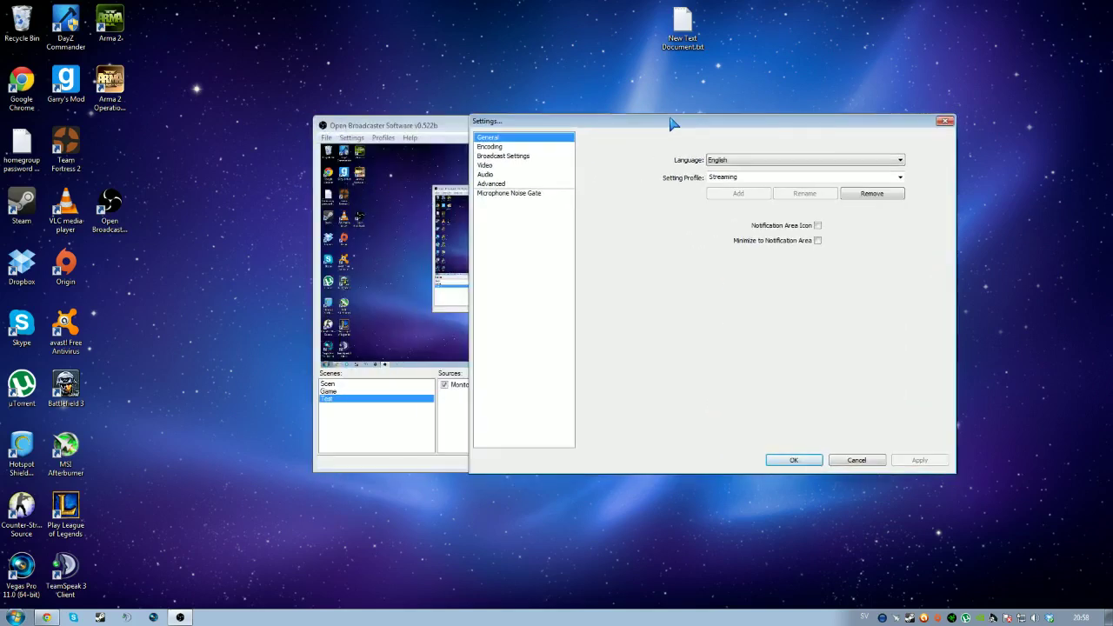
pyautogui.click(504, 156)
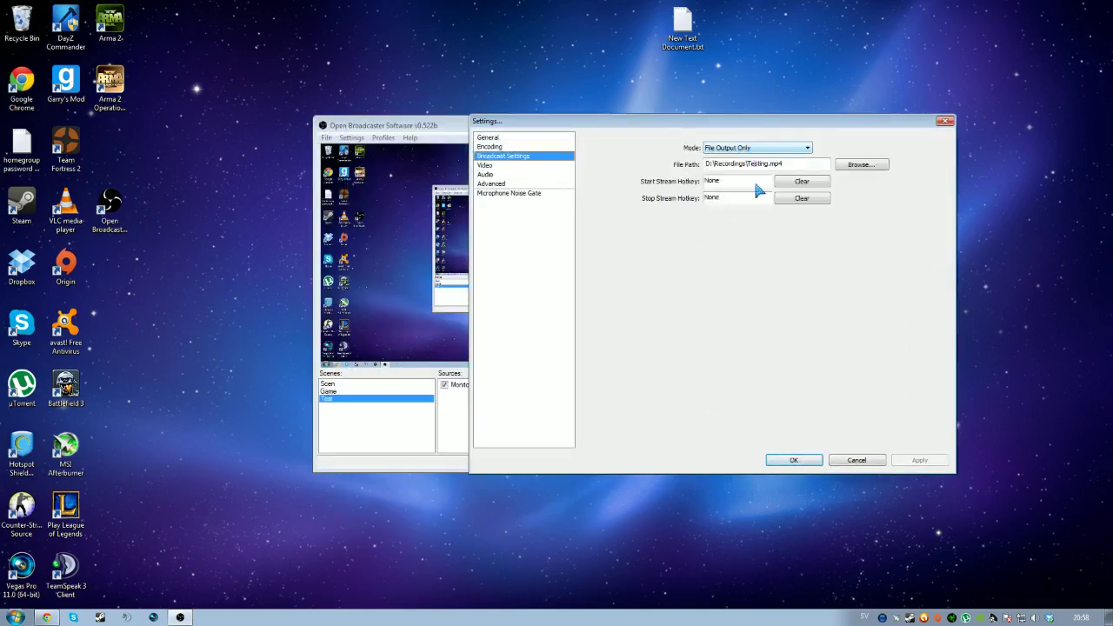
# - Set Mode to File Output Only, keep the D:\Recordings\Testing.mp4 path, and close the settings
pyautogui.click(746, 148)
pyautogui.click(727, 165)
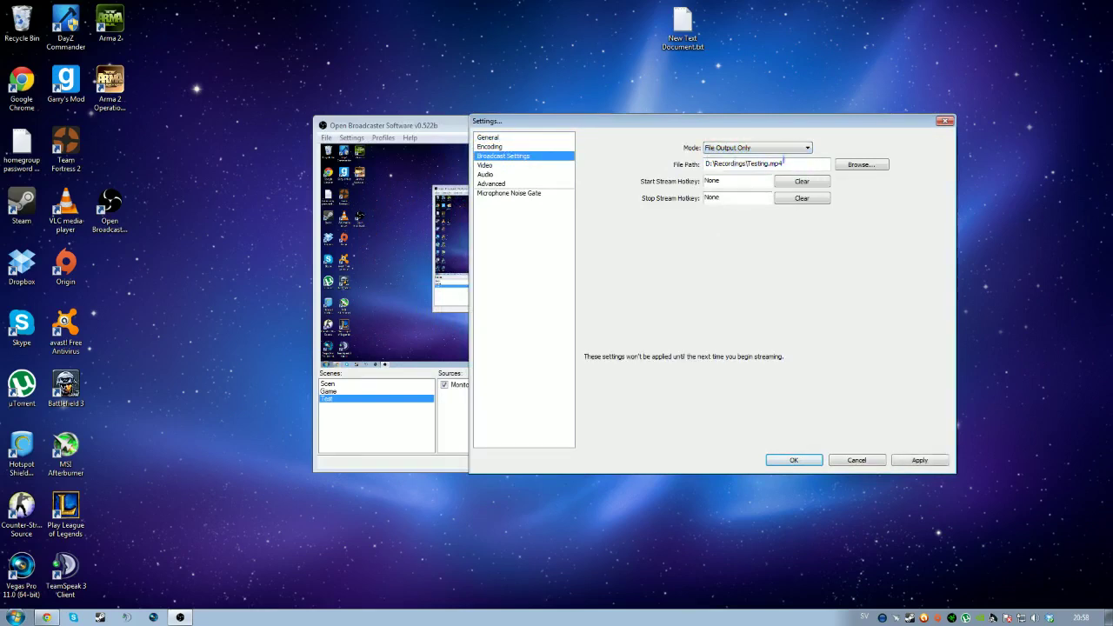
pyautogui.moveTo(786, 163); pyautogui.dragTo(705, 163)
pyautogui.click(720, 164)
pyautogui.doubleClick(780, 163)
pyautogui.click(783, 165)
pyautogui.click(865, 167)
pyautogui.click(984, 421)
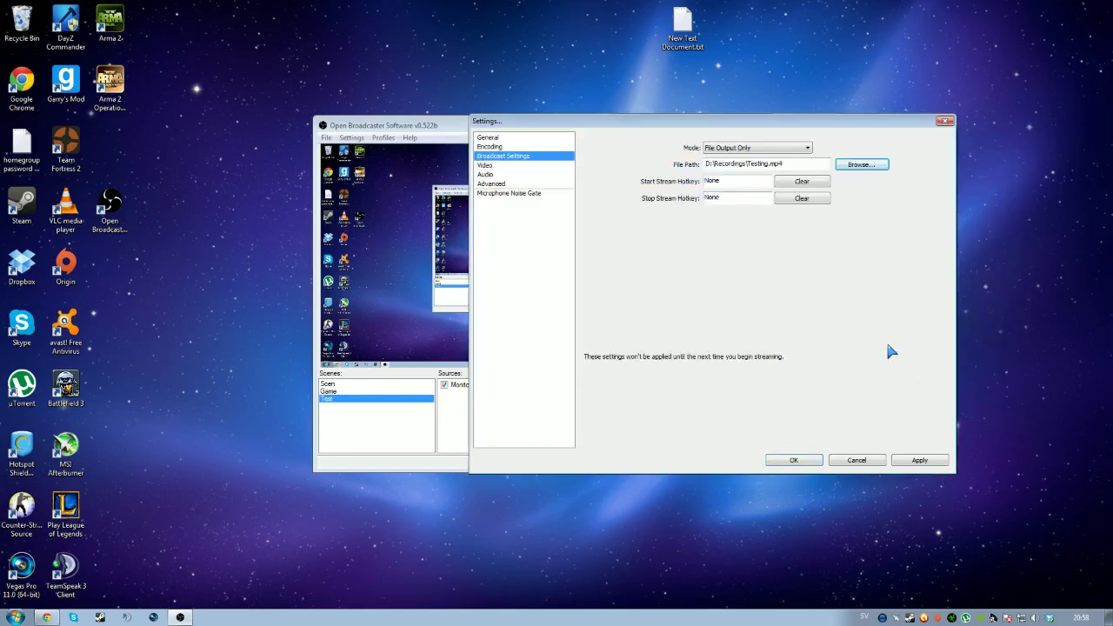
pyautogui.click(866, 461)
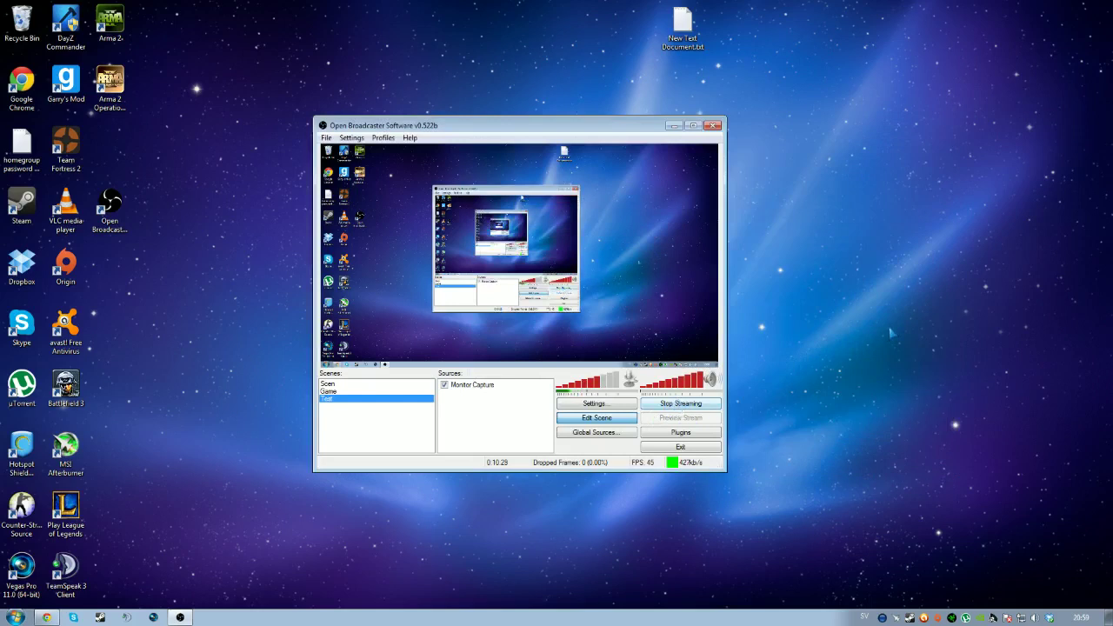
pyautogui.moveTo(556, 130); pyautogui.dragTo(512, 137)
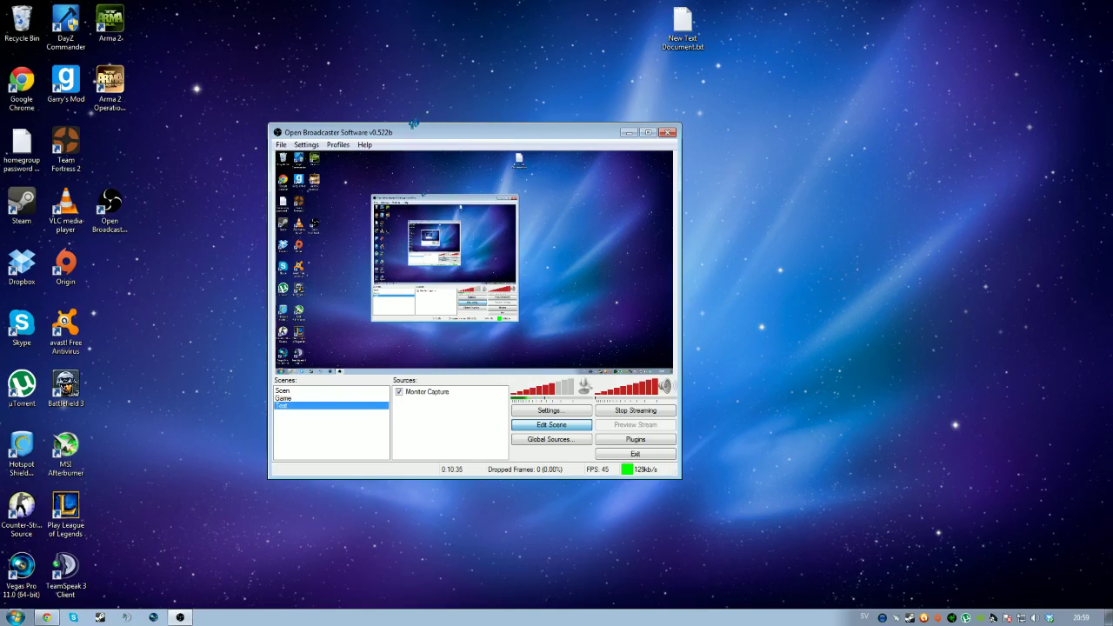
pyautogui.moveTo(361, 136); pyautogui.dragTo(431, 122)
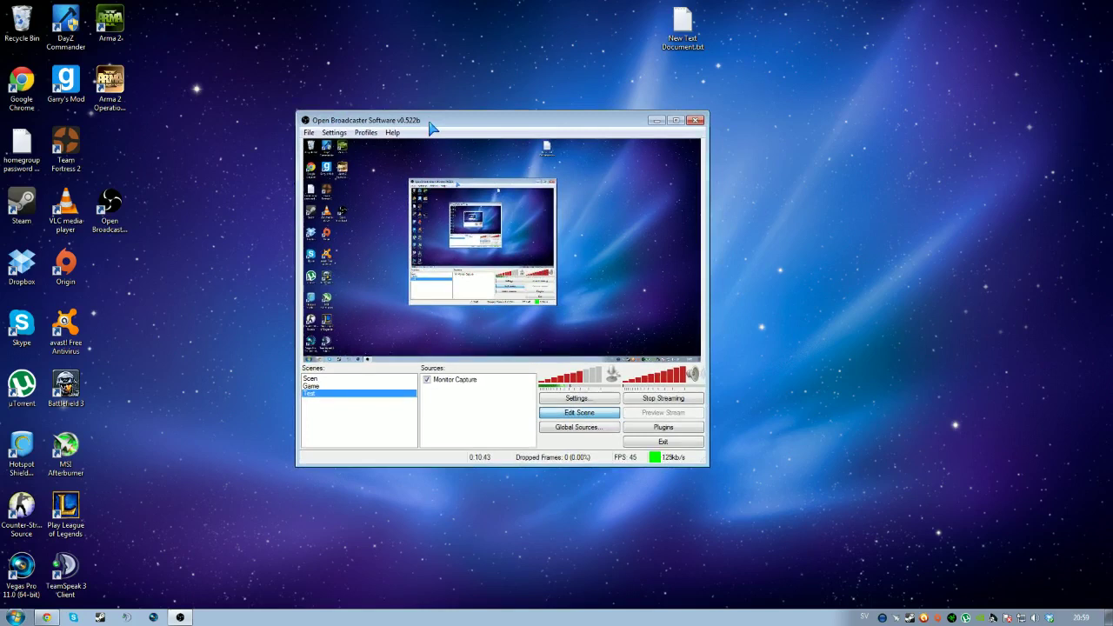
pyautogui.moveTo(435, 127)
pyautogui.mouseDown()
pyautogui.moveTo(447, 126)
pyautogui.moveTo(426, 131)
pyautogui.mouseUp()
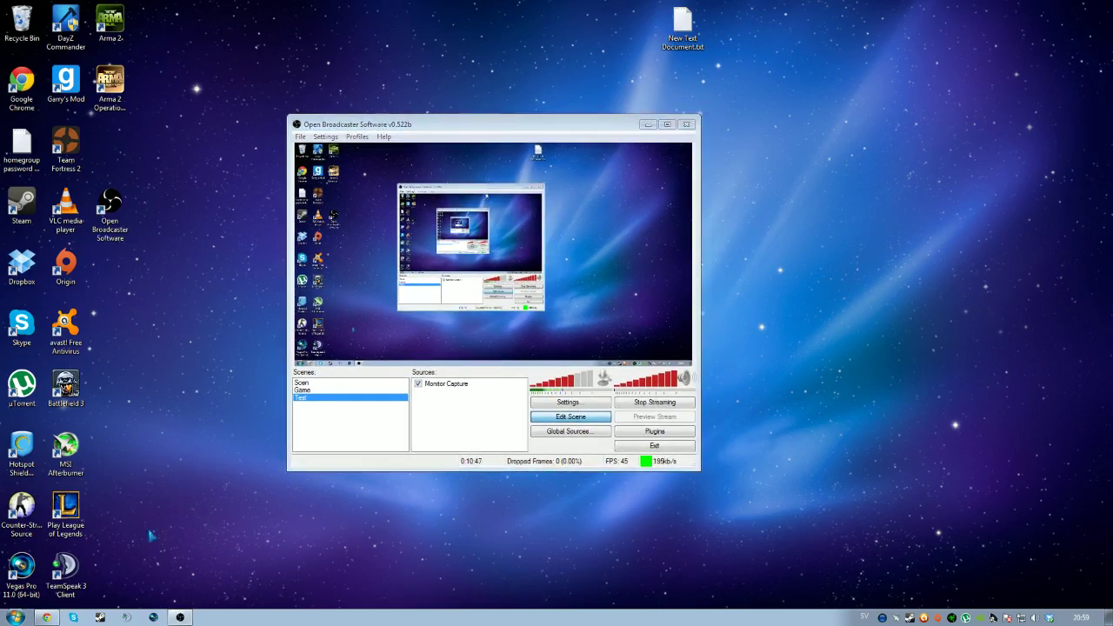
pyautogui.click(14, 617)
pyautogui.write('minecrft')
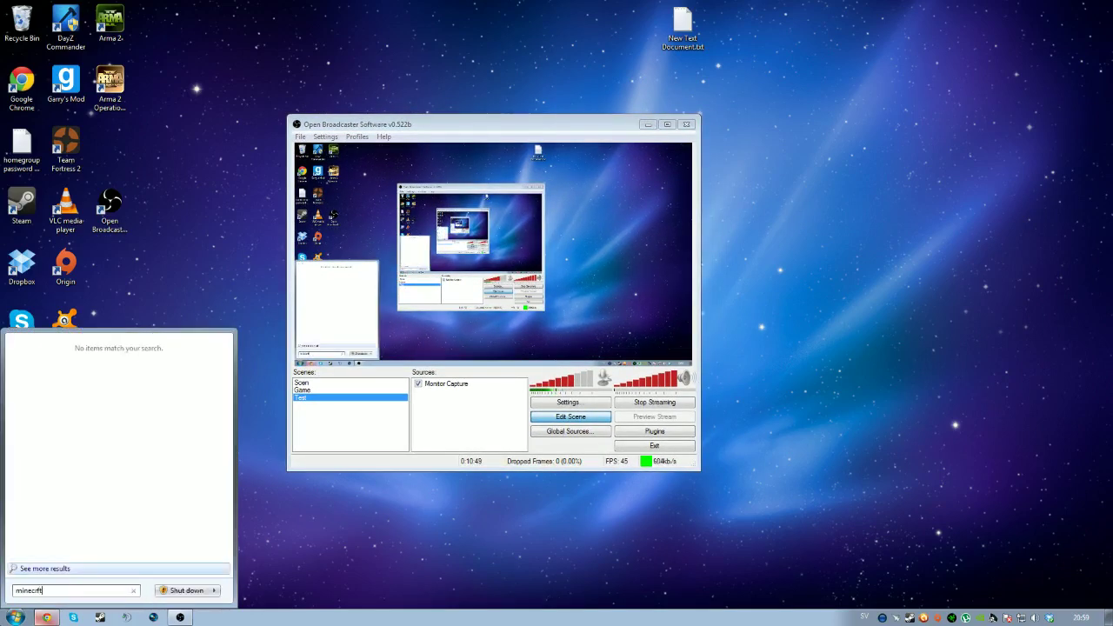
pyautogui.press('BackSpace')
pyautogui.press('BackSpace')
pyautogui.press('BackSpace')
pyautogui.write('aft')
pyautogui.press('BackSpace')
pyautogui.press('BackSpace')
pyautogui.press('BackSpace')
pyautogui.write('raft')
pyautogui.press('Escape')
pyautogui.press('Escape')
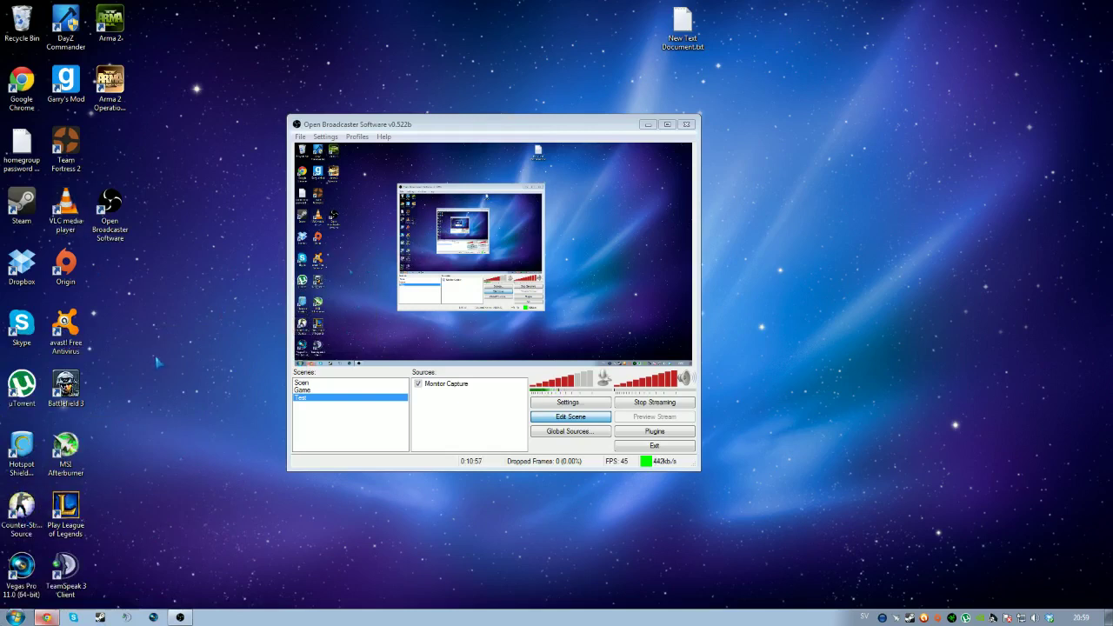
# - Launch Counter-Strike: Source windowed, with OBS at top-left and the game window to its right
pyautogui.doubleClick(21, 520)
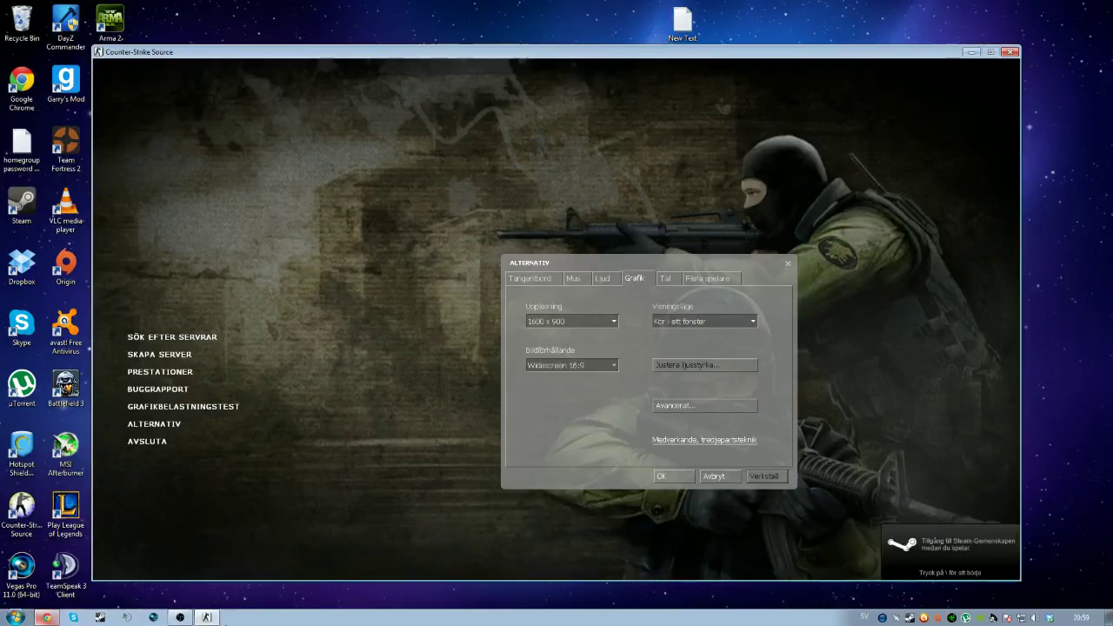
pyautogui.click(180, 617)
pyautogui.moveTo(469, 131); pyautogui.dragTo(184, 24)
pyautogui.moveTo(510, 52); pyautogui.dragTo(591, 38)
# - Add a Game Capture source named 'Counter-Strike' to the Test scene
pyautogui.click(287, 22)
pyautogui.rightClick(162, 287)
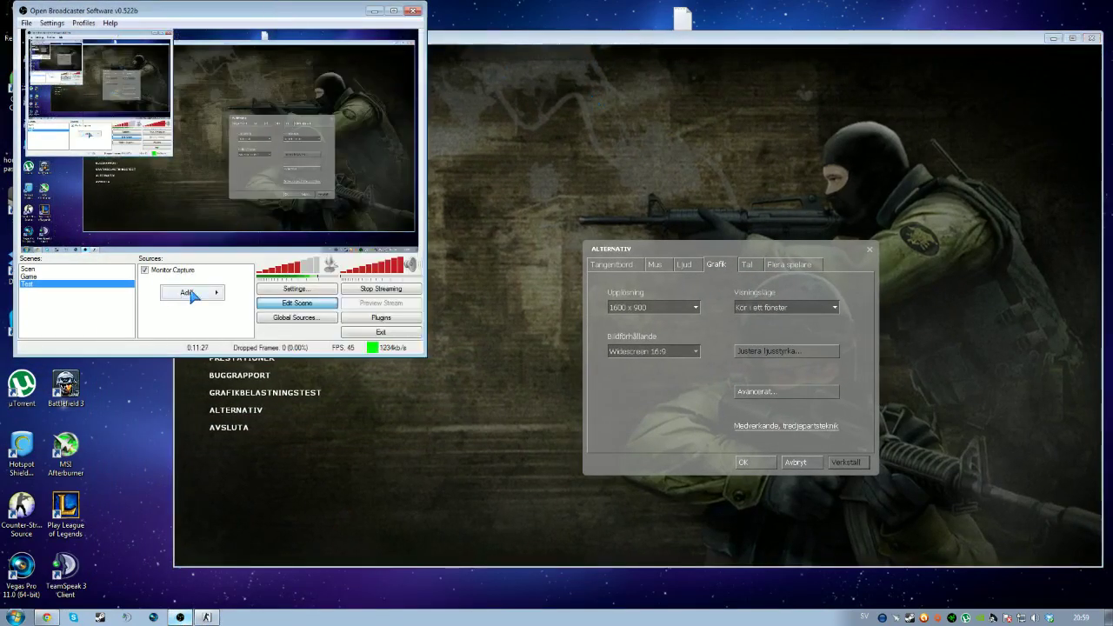
pyautogui.moveTo(193, 294)
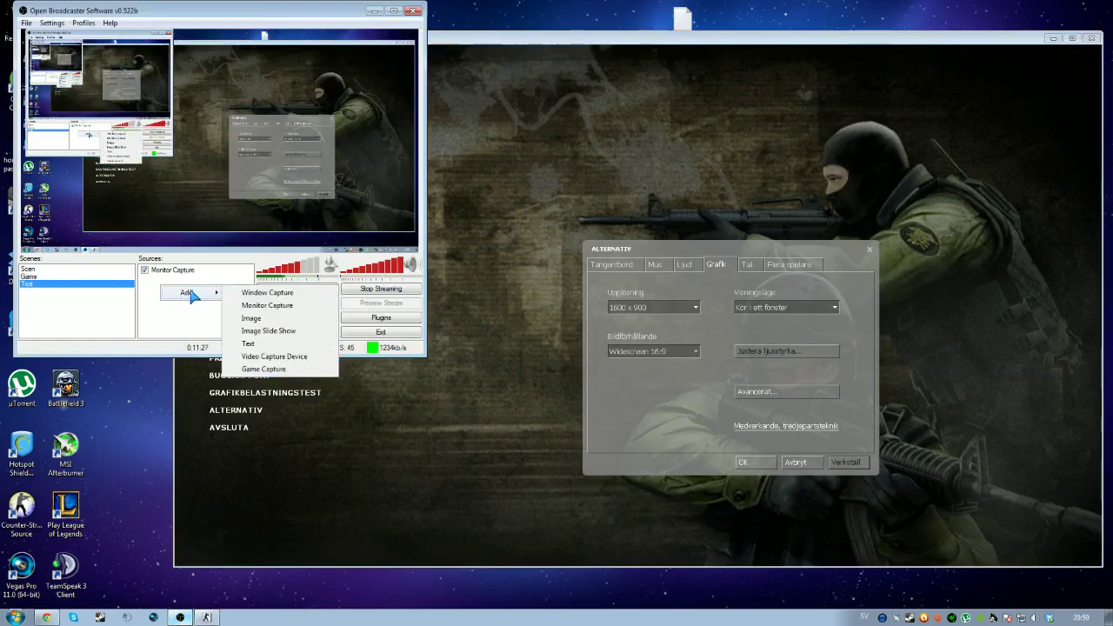
pyautogui.click(265, 369)
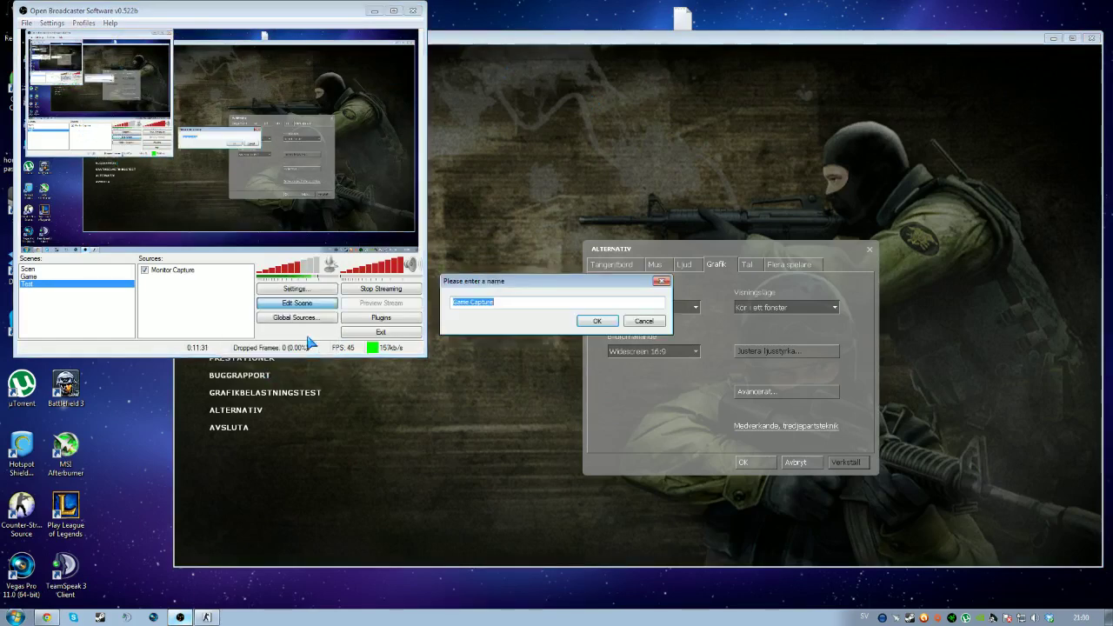
pyautogui.write('Counter-Strike')
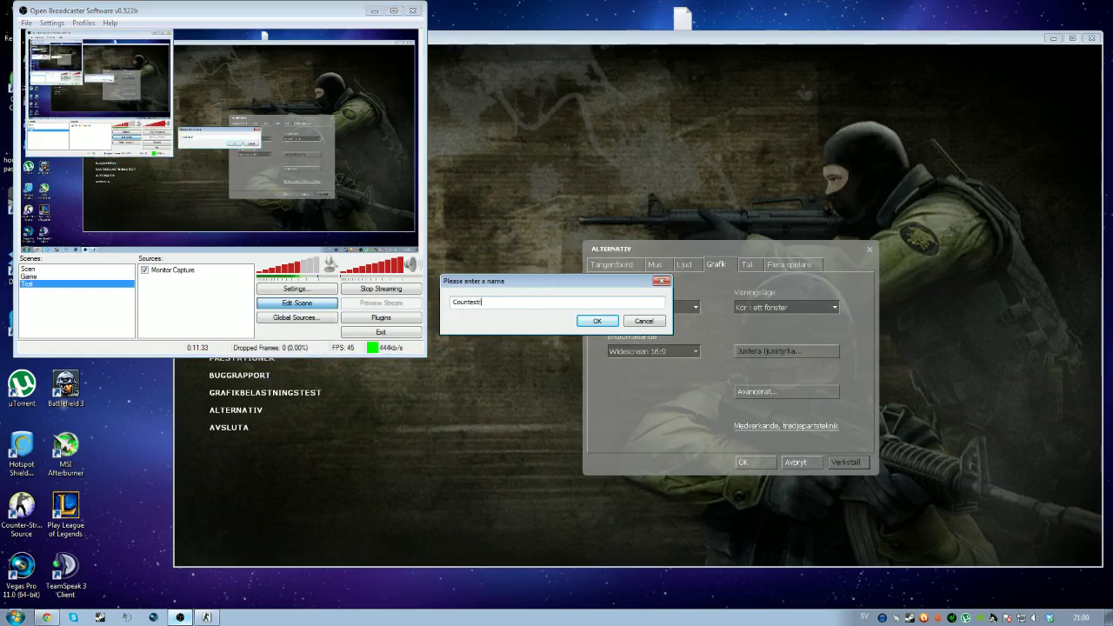
pyautogui.press('Return')
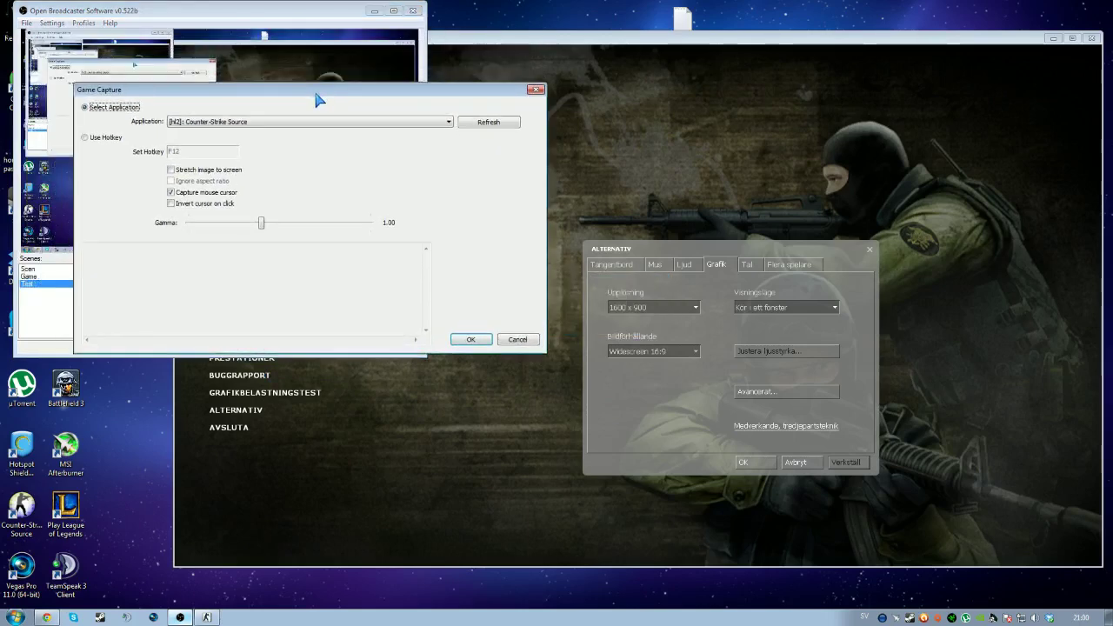
# - Capture Counter-Strike Source in hotkey mode, with Stretch image and Ignore aspect ratio enabled
pyautogui.click(261, 122)
pyautogui.click(242, 131)
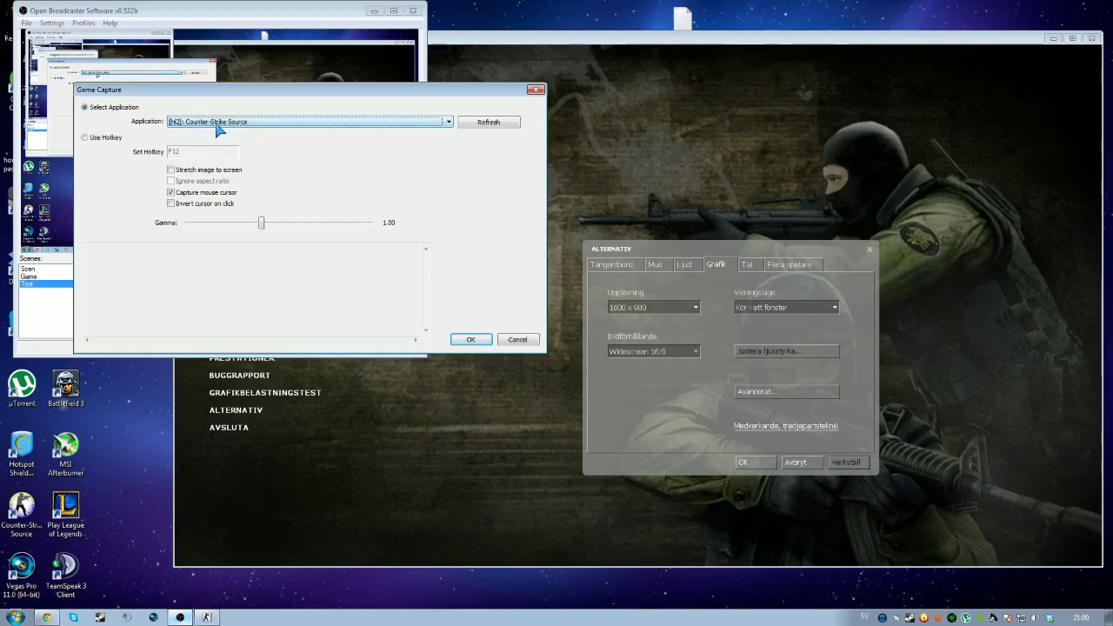
pyautogui.hotkey('shift', 'Tab')
pyautogui.press('Down')
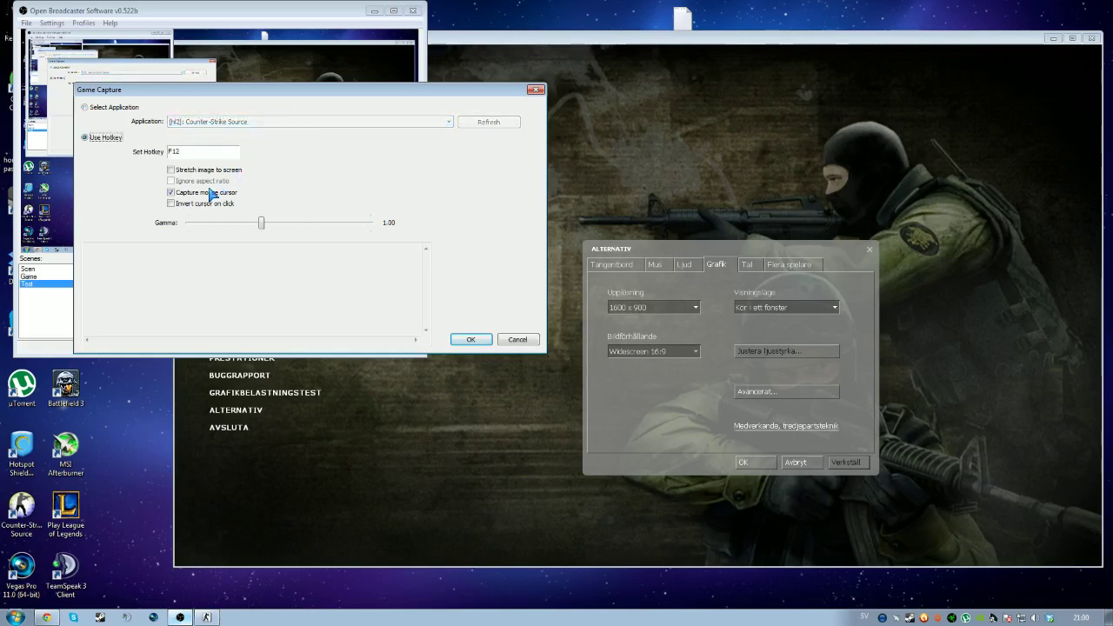
pyautogui.click(198, 172)
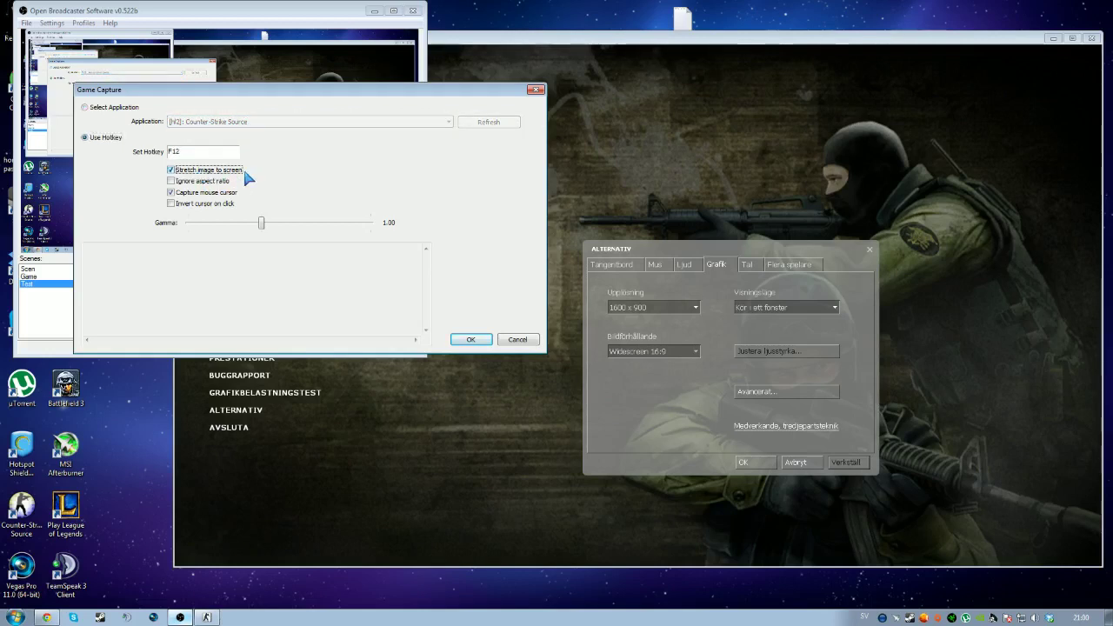
pyautogui.click(215, 182)
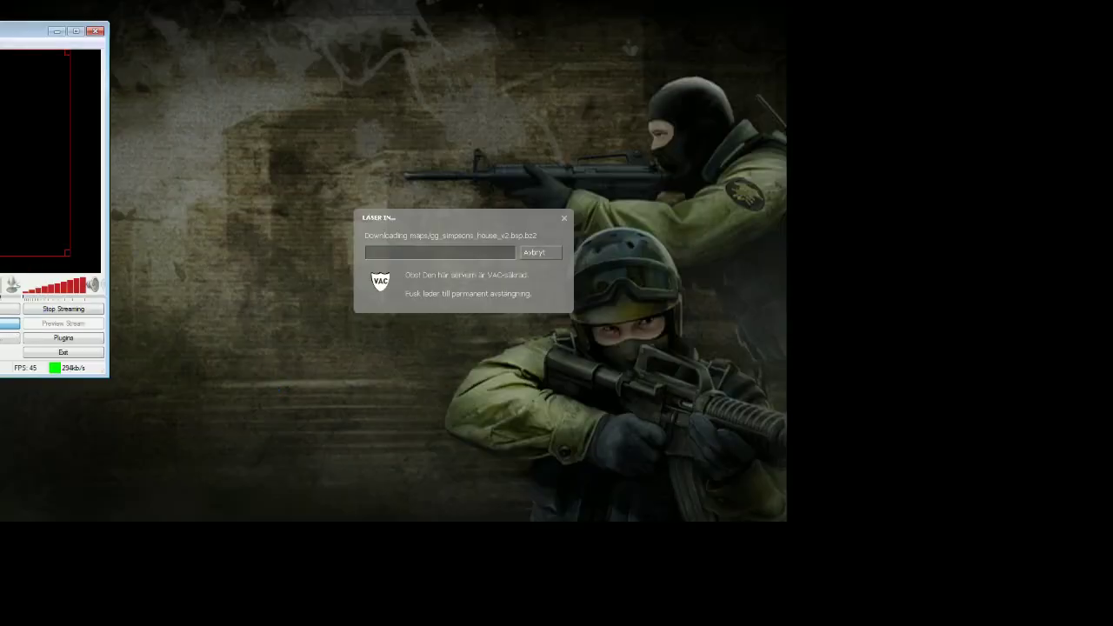
# - Delete the game capture source and add a Window Capture of the Counter-Strike Source window
pyautogui.press('Delete')
pyautogui.click(231, 286)
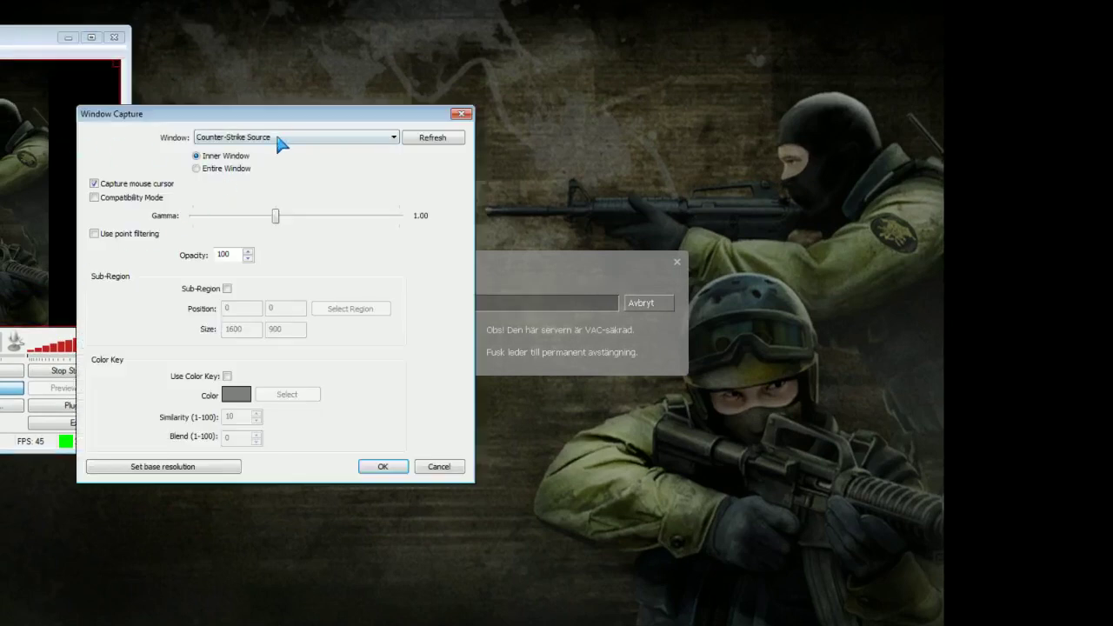
pyautogui.moveTo(283, 119); pyautogui.dragTo(318, 117)
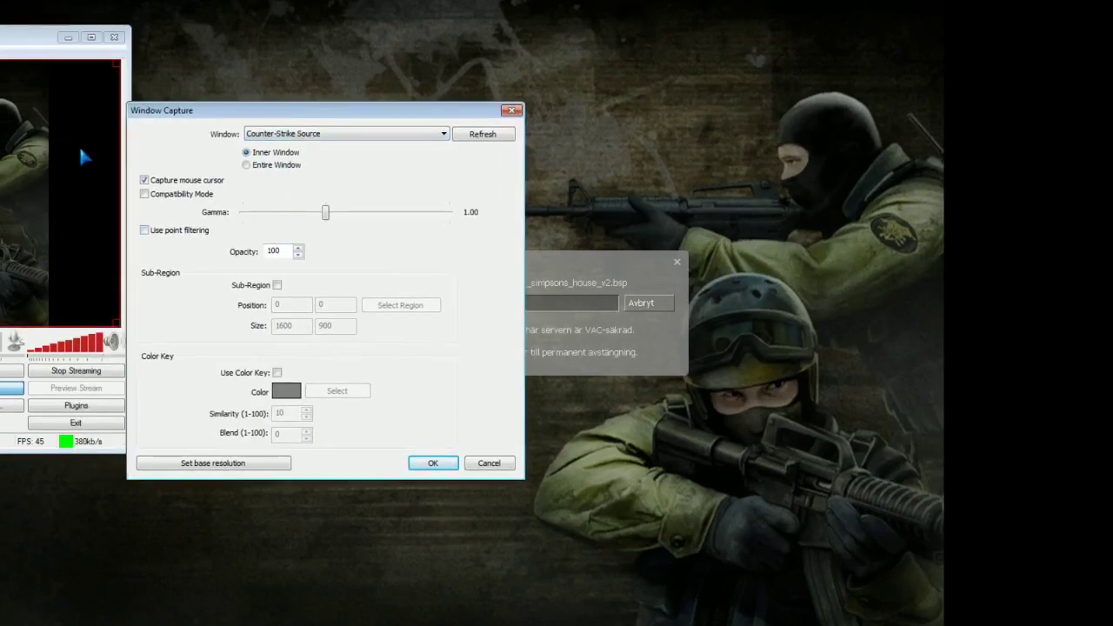
pyautogui.click(452, 11)
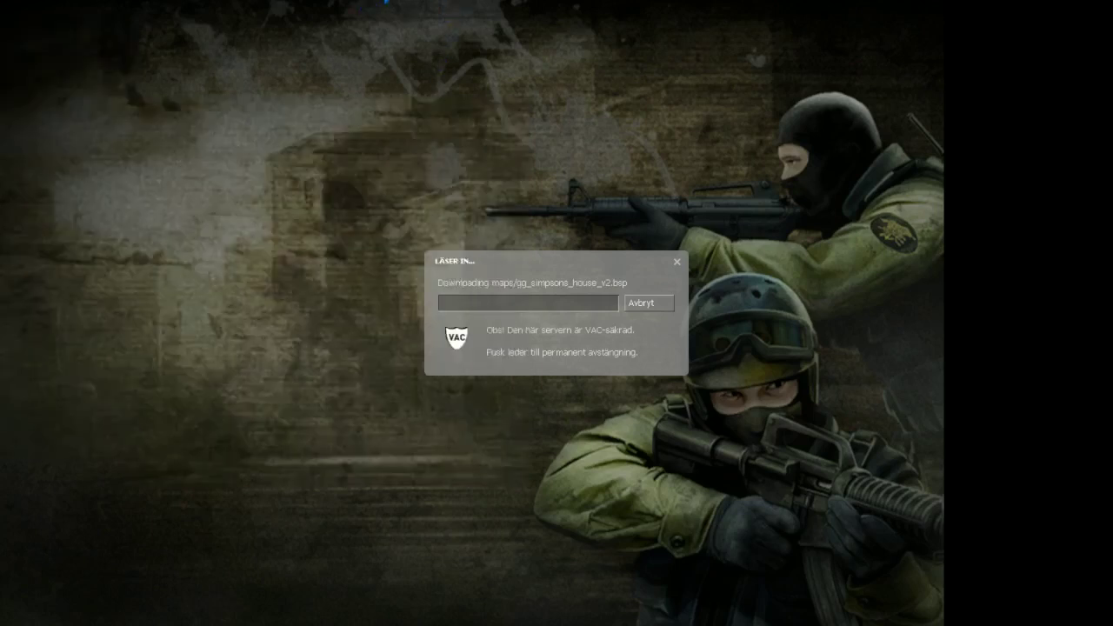
pyautogui.hotkey('alt', 'Tab')
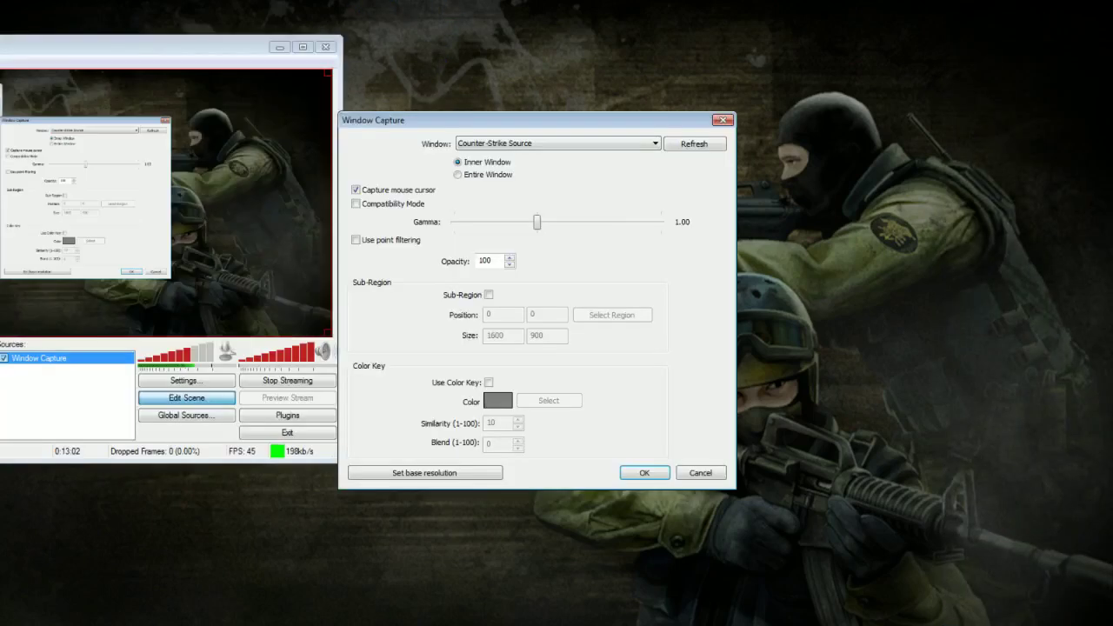
pyautogui.moveTo(518, 125); pyautogui.dragTo(566, 119)
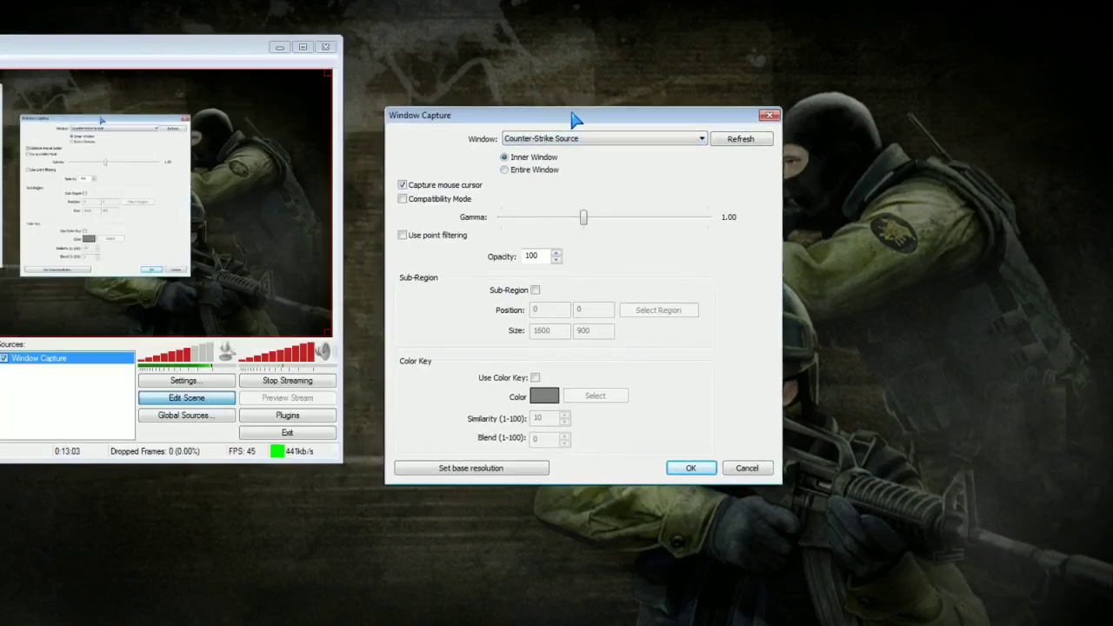
pyautogui.click(690, 468)
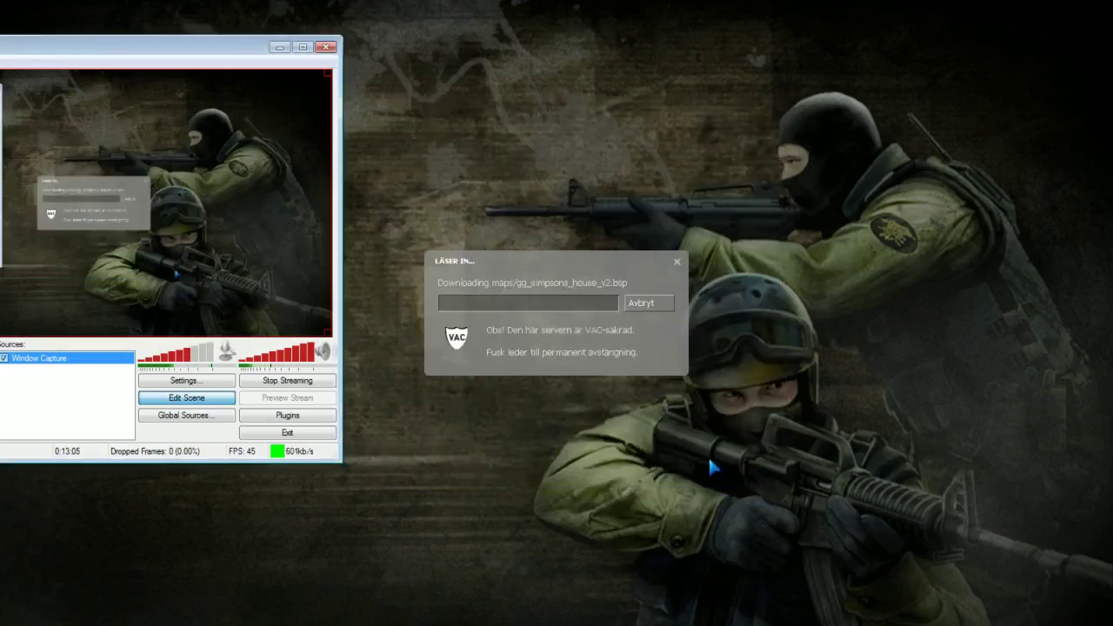
# - Review the Window Capture source's properties, then close them unchanged
pyautogui.click(40, 377)
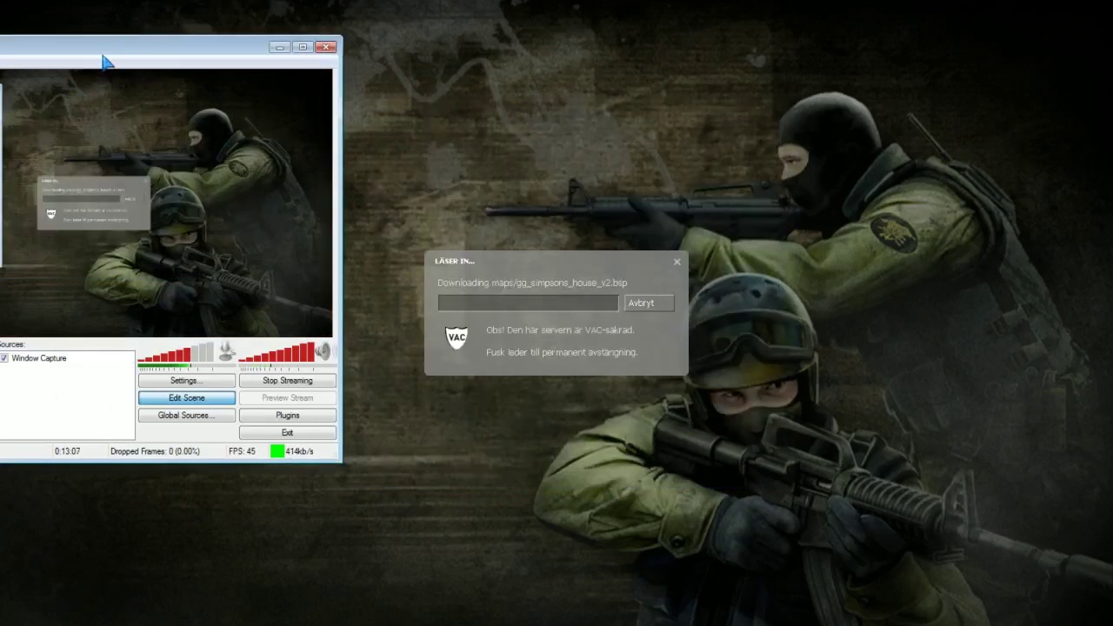
pyautogui.moveTo(104, 53); pyautogui.dragTo(315, 101)
pyautogui.rightClick(248, 406)
pyautogui.click(316, 571)
pyautogui.moveTo(414, 122); pyautogui.dragTo(576, 137)
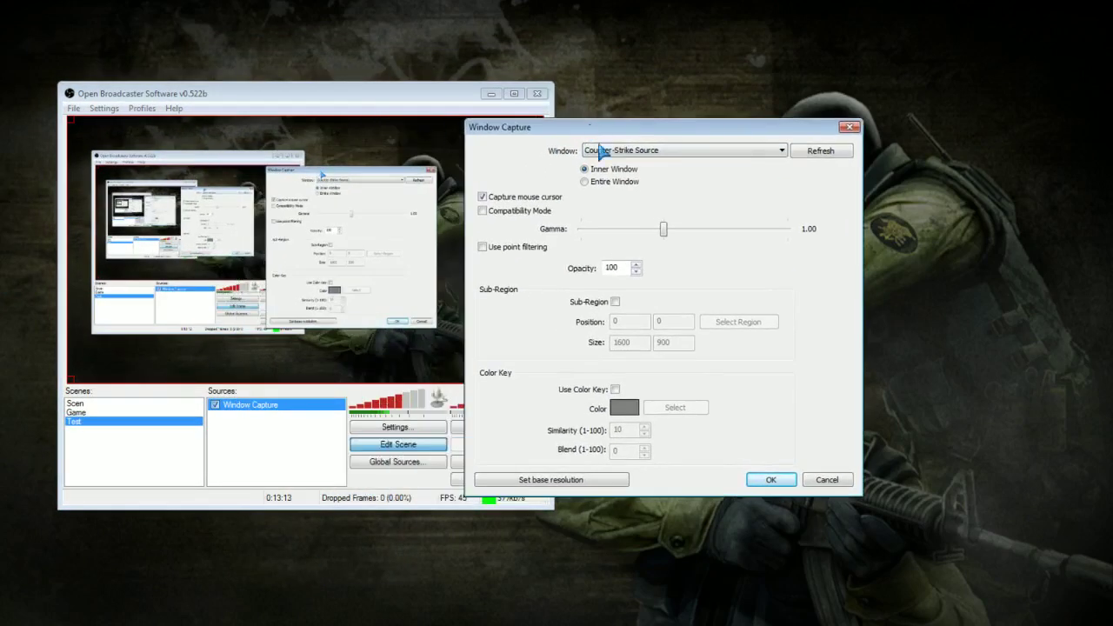
pyautogui.click(813, 484)
pyautogui.click(247, 424)
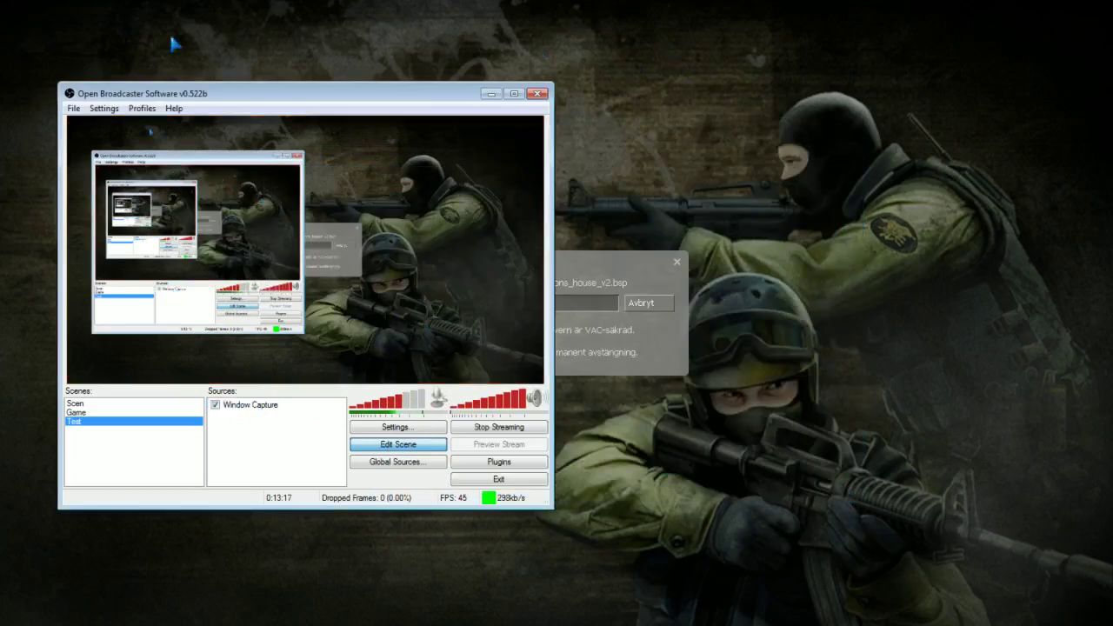
# - Add a Monitor Capture source with its default name above the Window Capture
pyautogui.click(243, 406)
pyautogui.rightClick(273, 435)
pyautogui.moveTo(331, 444)
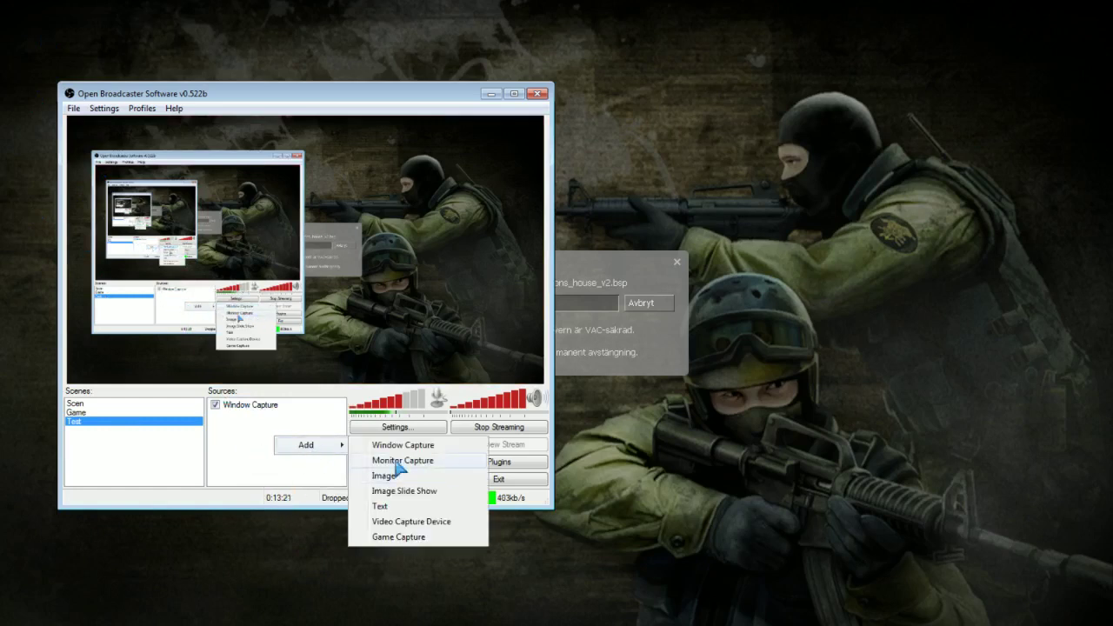
pyautogui.click(405, 461)
pyautogui.click(525, 323)
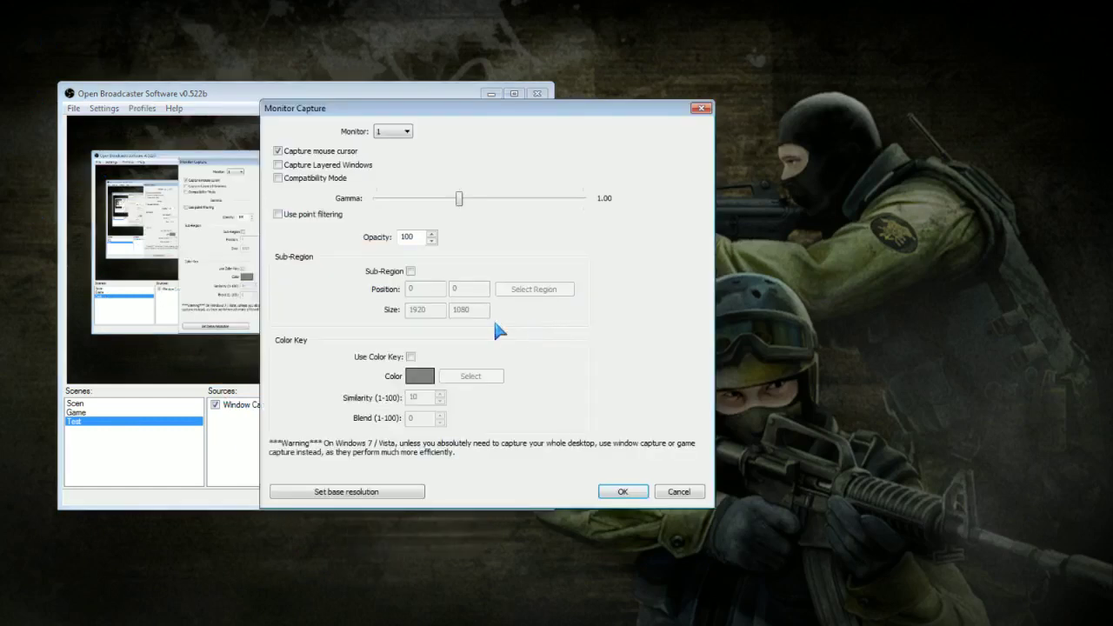
pyautogui.click(623, 492)
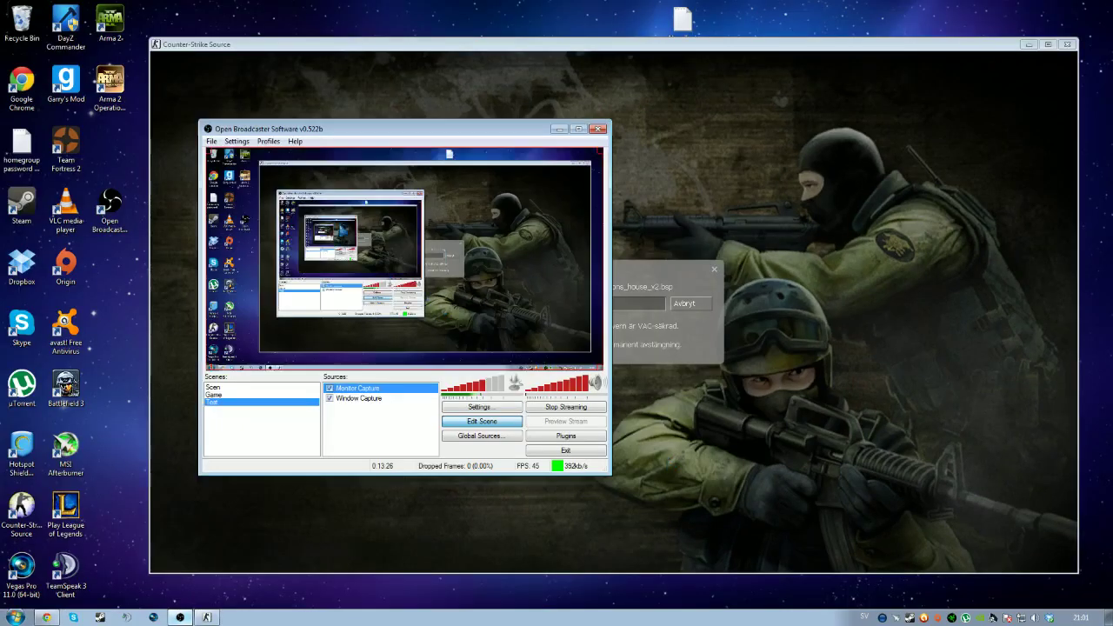
pyautogui.moveTo(429, 134); pyautogui.dragTo(404, 125)
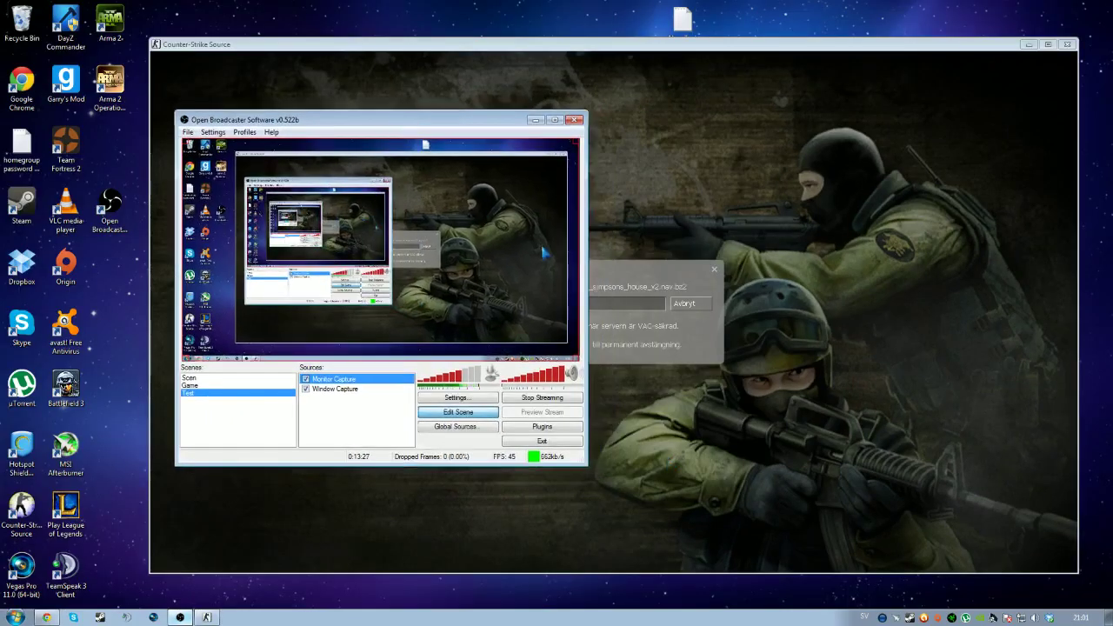
# - Open the Monitor Capture source's properties and dismiss them without changes
pyautogui.rightClick(332, 380)
pyautogui.click(392, 523)
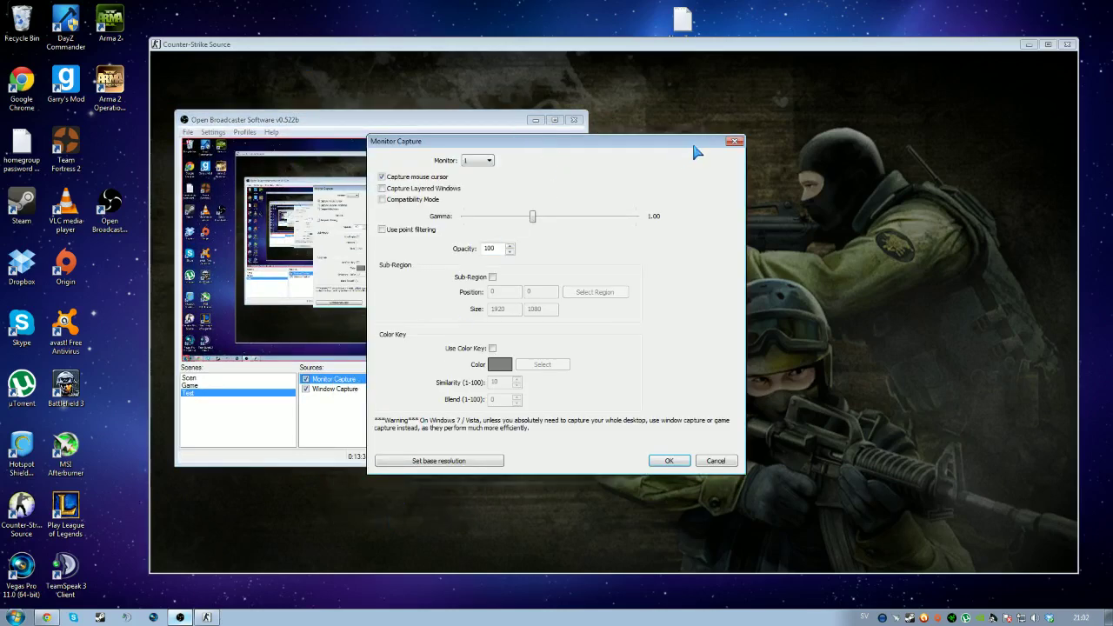
pyautogui.press('Escape')
pyautogui.rightClick(330, 389)
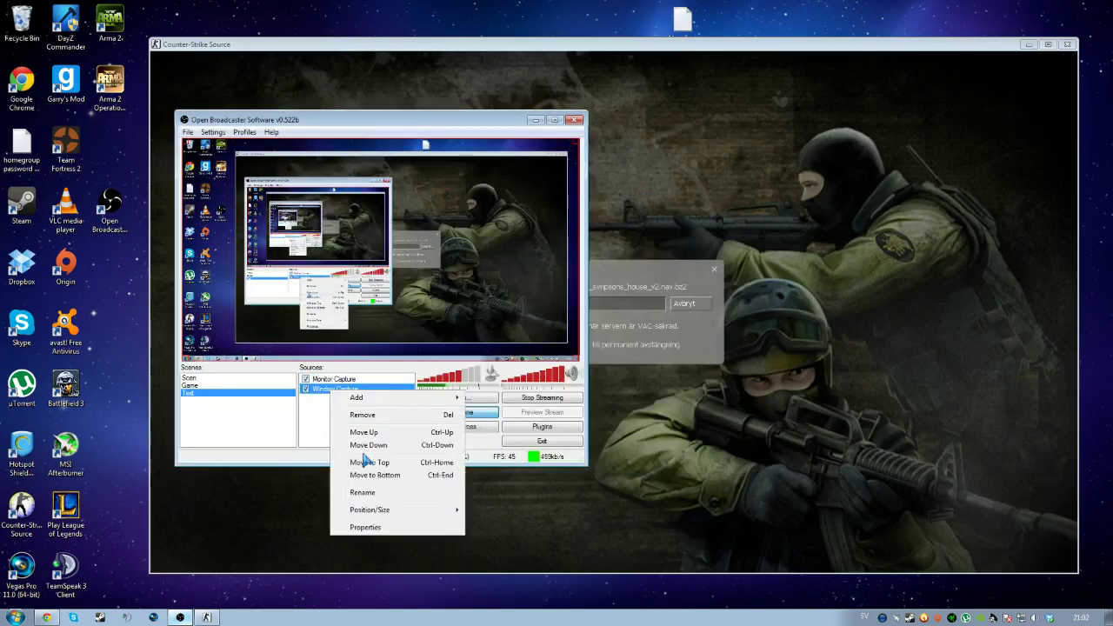
pyautogui.click(374, 527)
pyautogui.moveTo(566, 125); pyautogui.dragTo(721, 252)
pyautogui.click(720, 264)
pyautogui.click(677, 275)
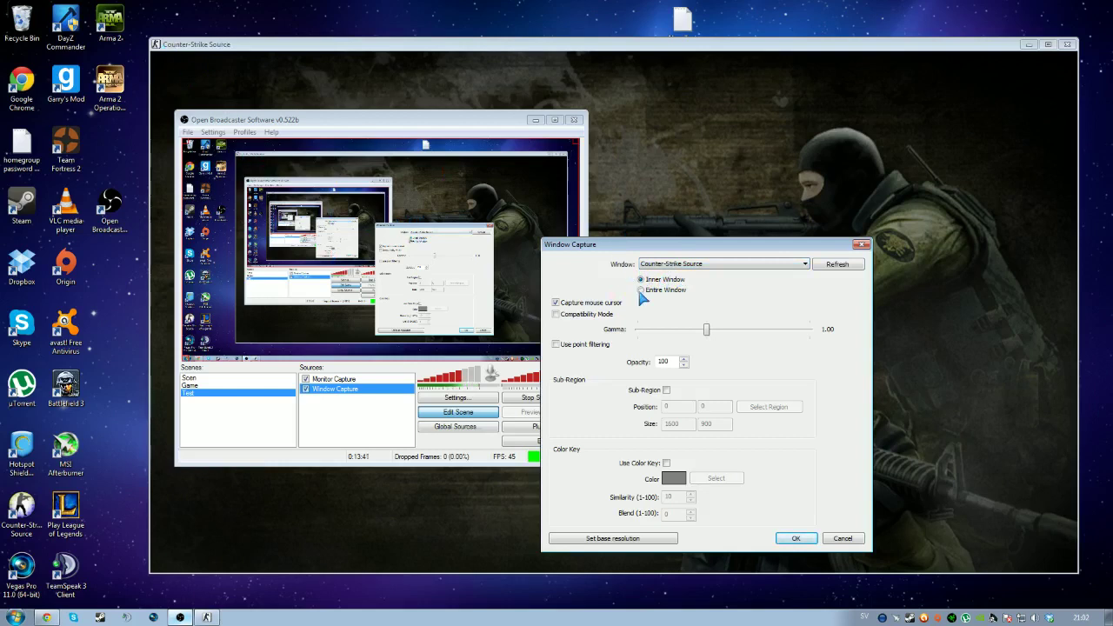
pyautogui.click(656, 290)
pyautogui.click(846, 536)
pyautogui.moveTo(385, 113); pyautogui.dragTo(334, 88)
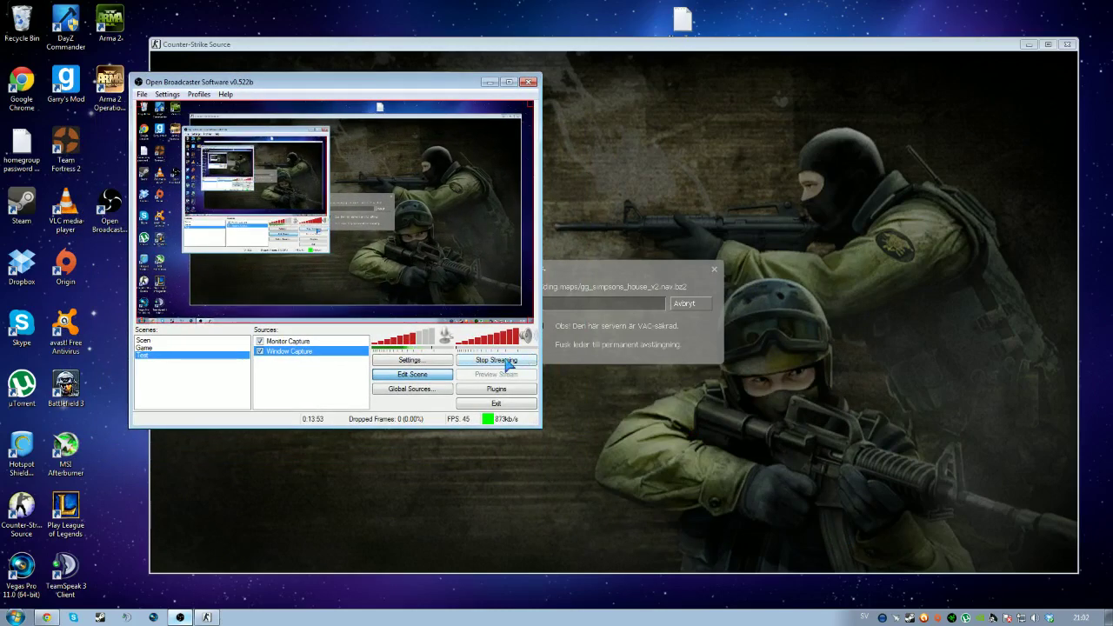